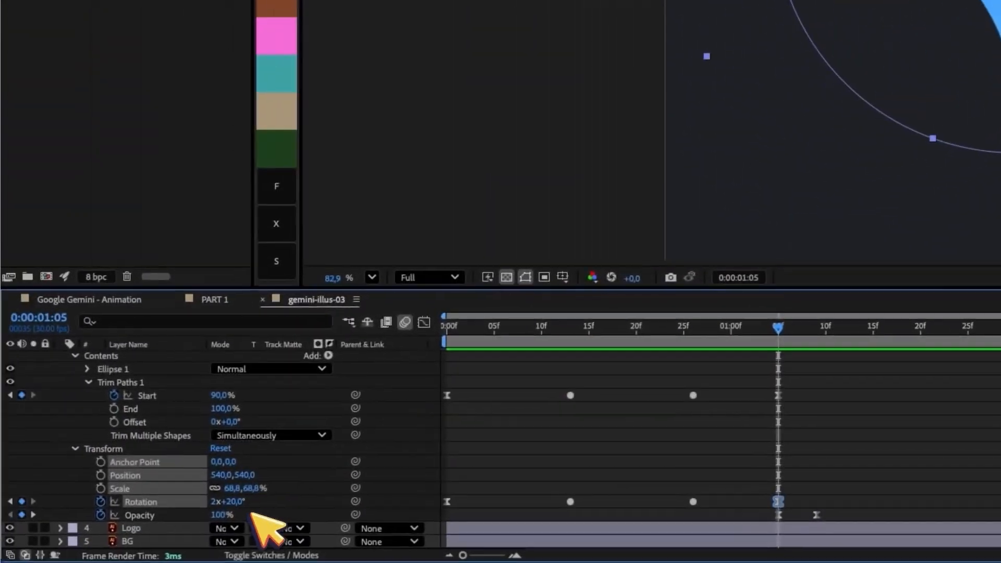
Step: Move the last Trim Paths Start and Rotation keyframes of Circle Stroke to 0:00:01:09, level with the final Opacity keyframe
mouse_move(750, 369)
mouse_down()
mouse_move(797, 441)
mouse_move(818, 518)
mouse_up()
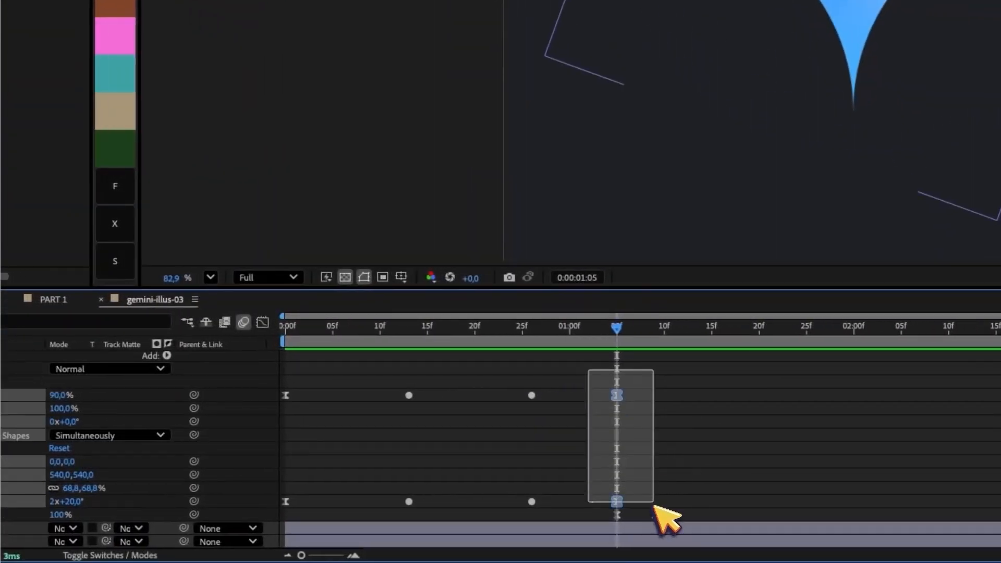
drag(626, 401, 662, 401)
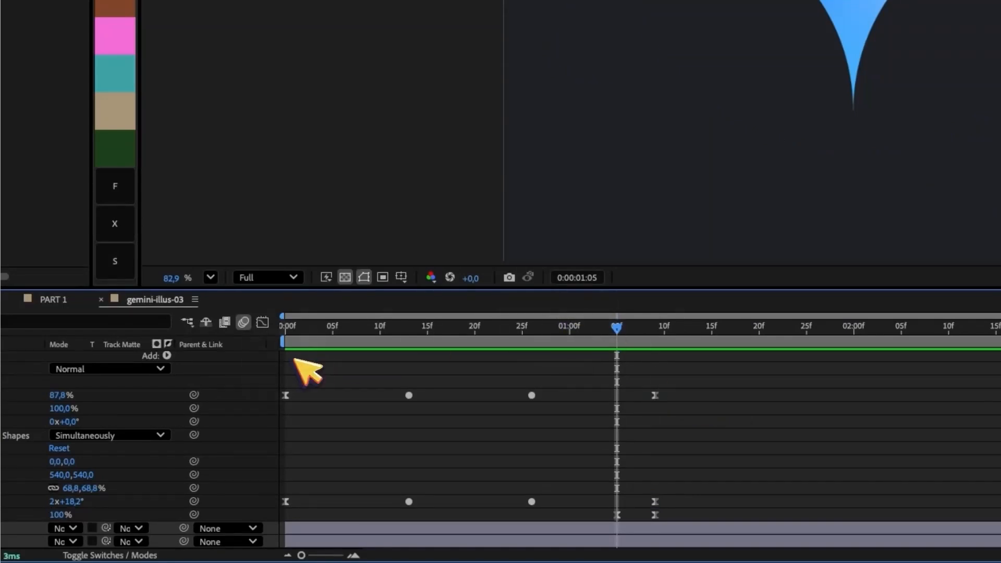
drag(284, 327, 657, 273)
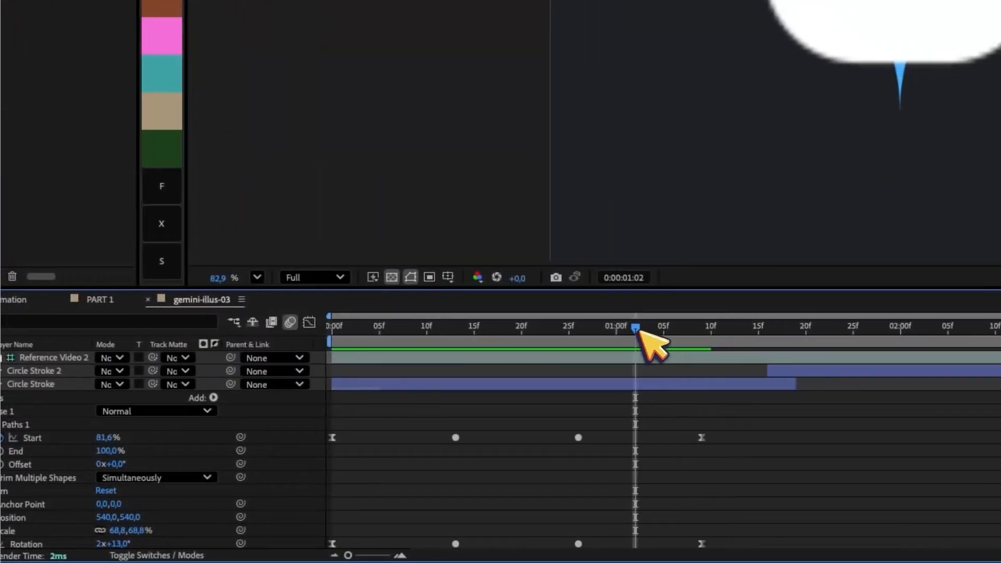
Step: Compare the stroke animation with the reference footage across the timeline and hide the Reference Video 2 layer
drag(752, 327, 498, 387)
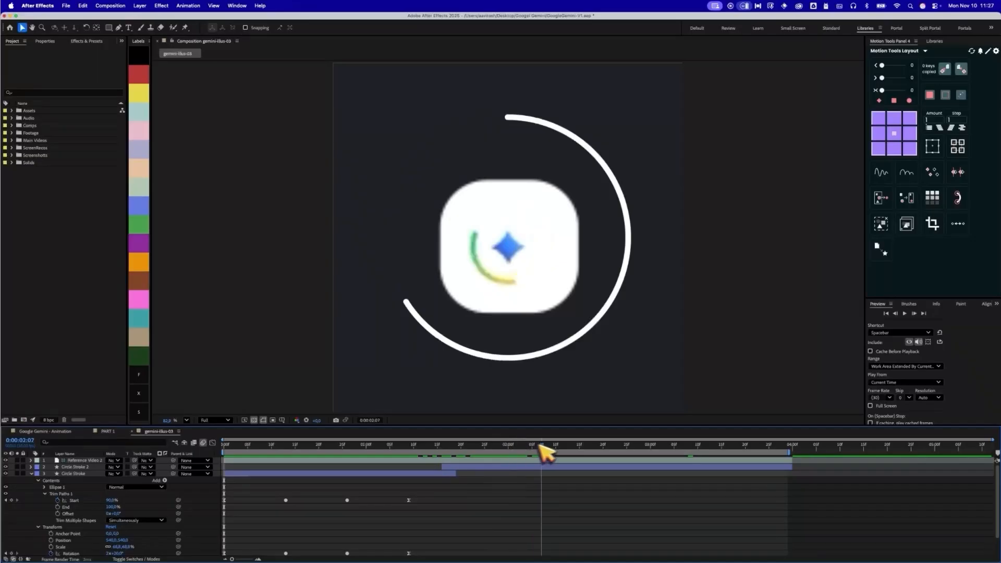
mouse_move(544, 453)
mouse_down()
mouse_move(636, 440)
mouse_move(531, 443)
mouse_move(546, 442)
mouse_up()
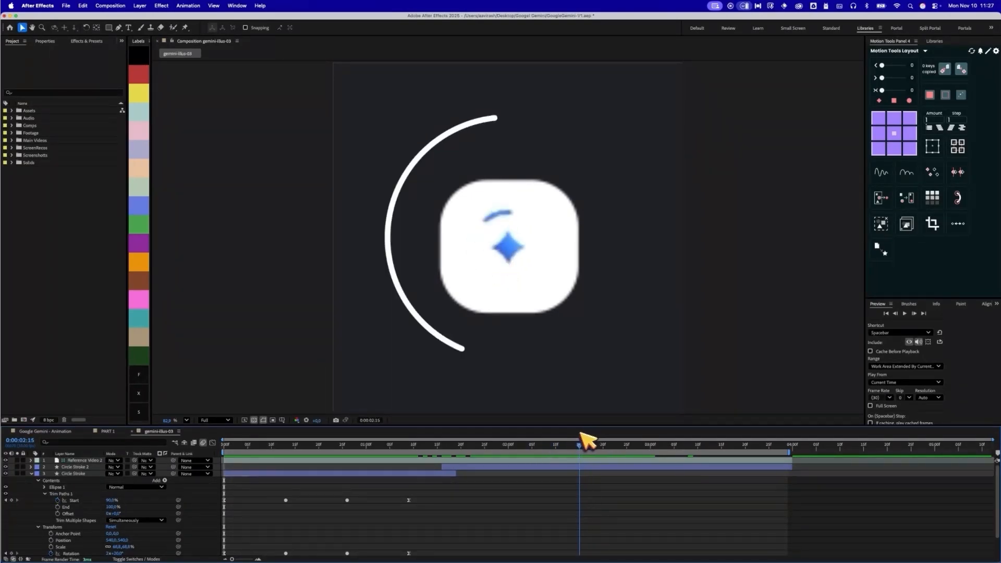
drag(587, 439, 662, 424)
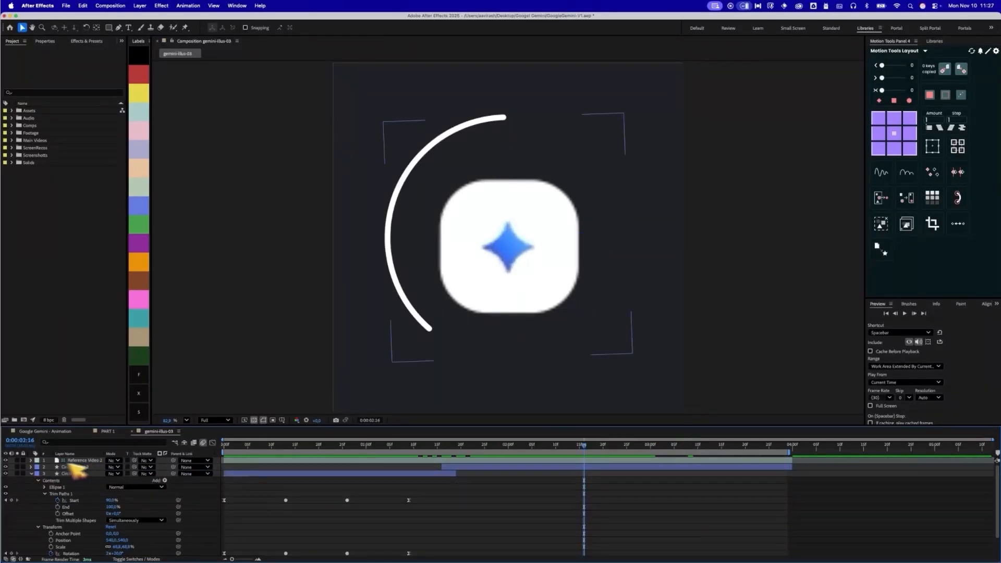
click(6, 461)
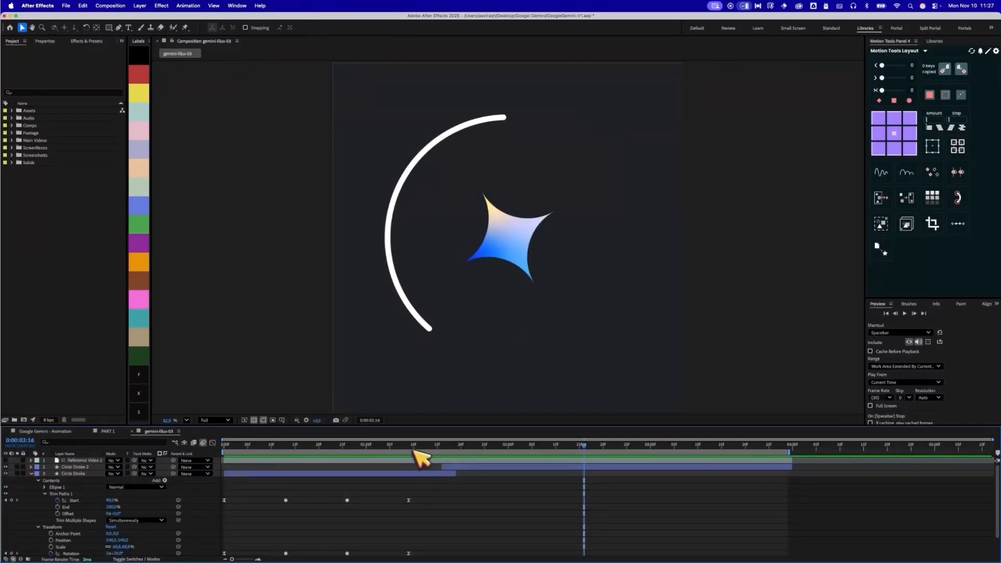
Step: Examine how Circle Stroke 2 and the logo animate from about 0:00:01:19 to 0:00:03:02 without the reference footage
drag(414, 450, 461, 447)
click(454, 460)
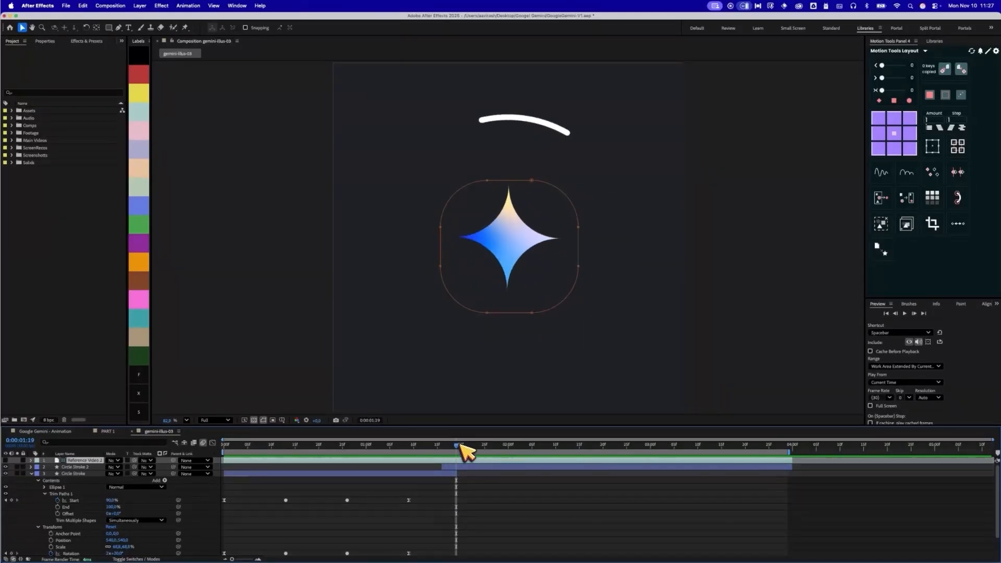
click(509, 499)
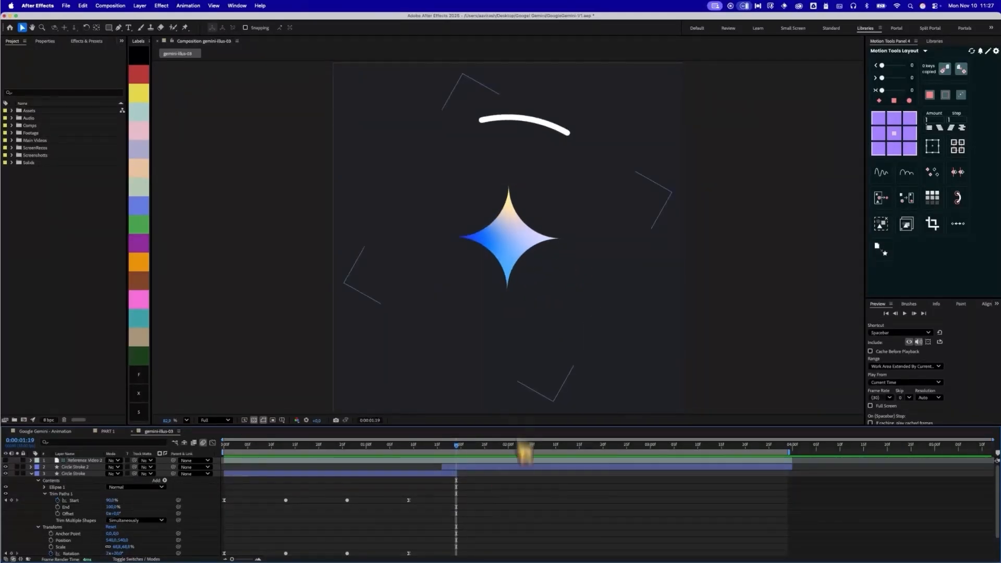
click(461, 445)
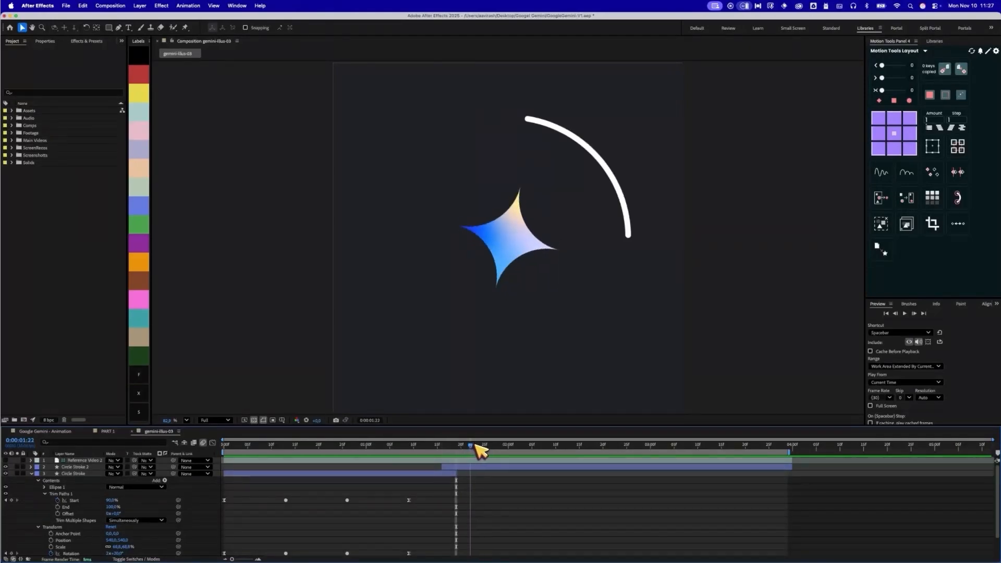
mouse_move(487, 446)
mouse_down()
mouse_move(458, 448)
mouse_move(514, 446)
mouse_move(449, 467)
mouse_move(490, 448)
mouse_move(557, 445)
mouse_up()
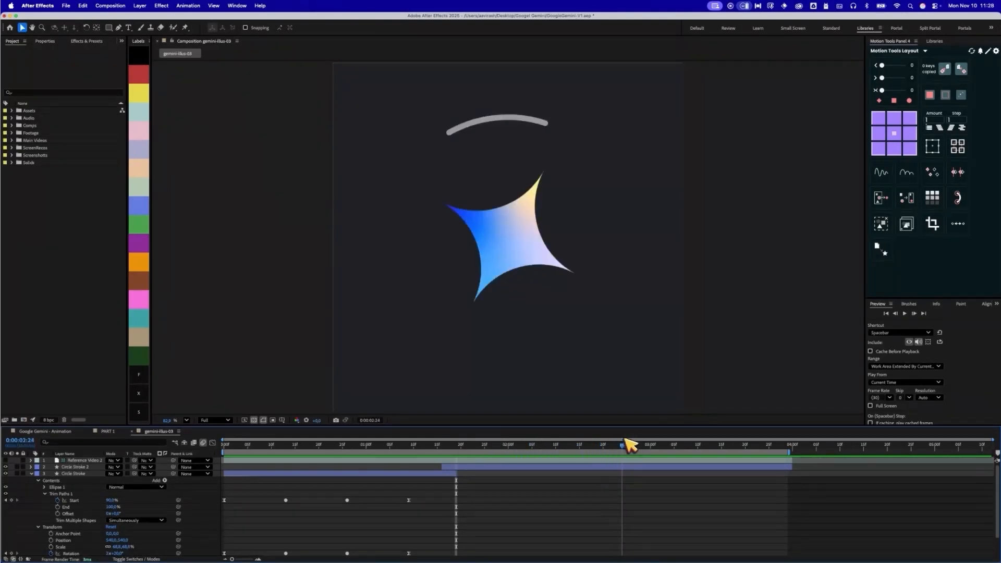
drag(625, 440, 608, 443)
scroll(595, 459, down, 3)
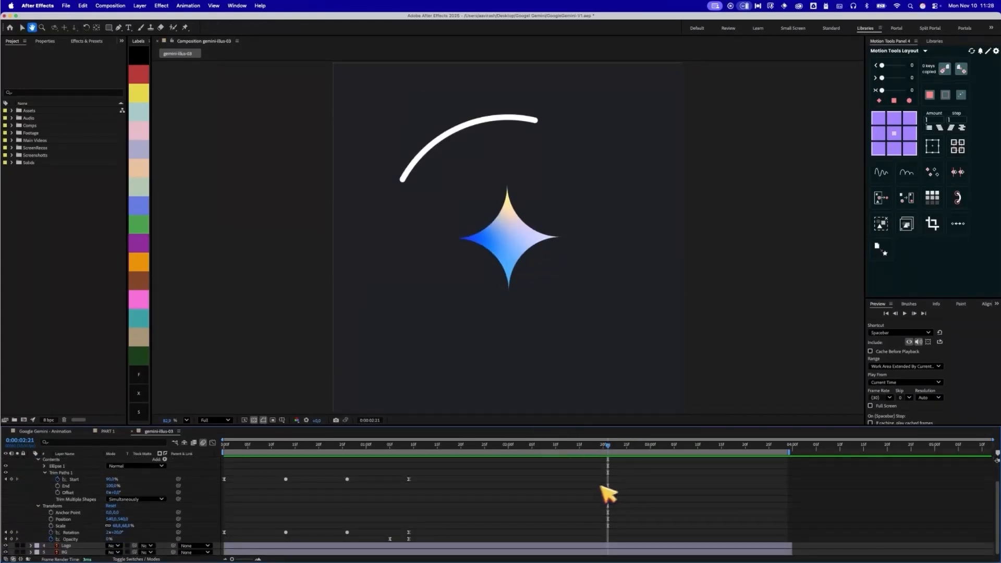
scroll(618, 511, up, 3)
drag(611, 447, 662, 441)
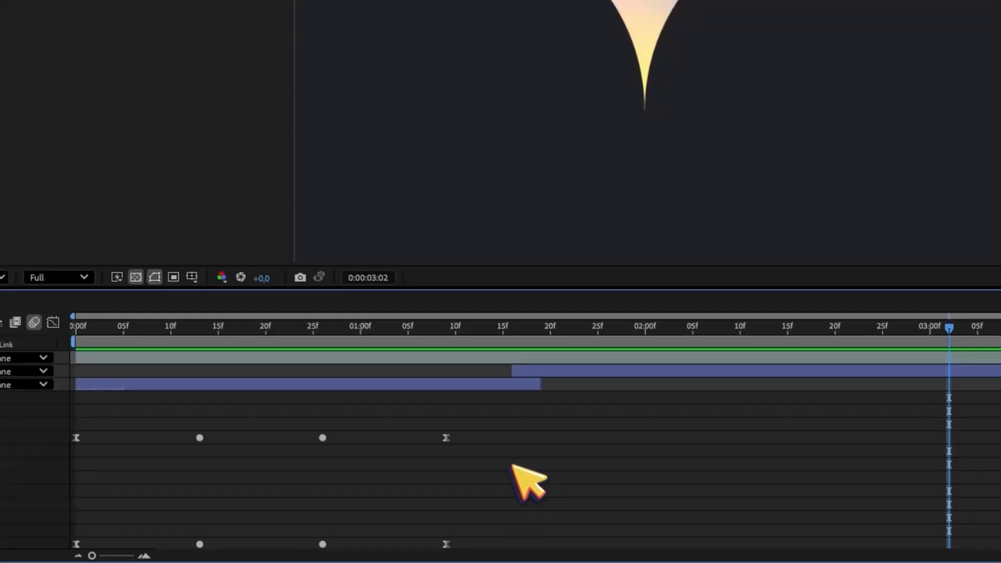
Step: Collapse the layers to show only Circle Stroke's keyframed properties and review its Start and Rotation animation over the first second
key(super+a)
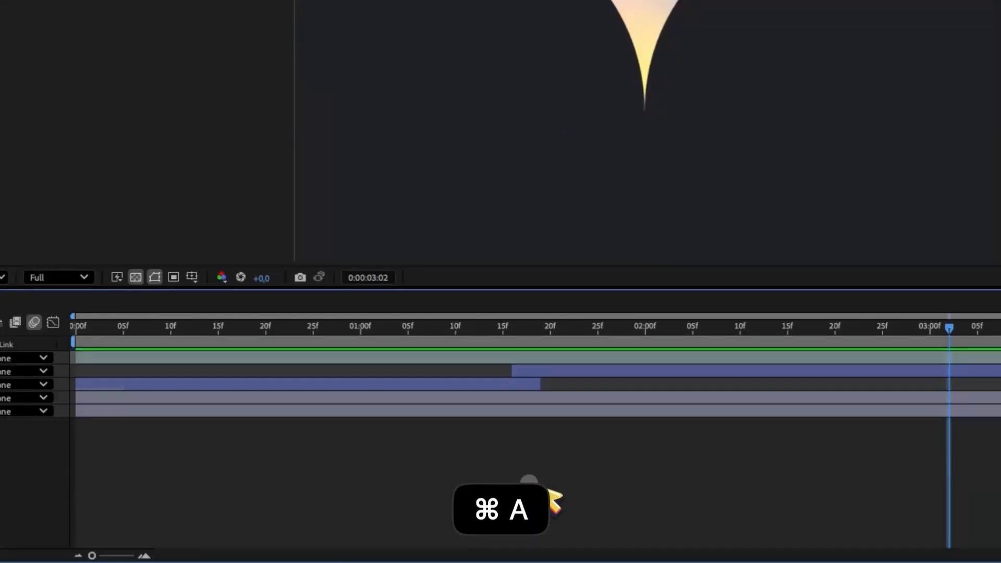
key(u)
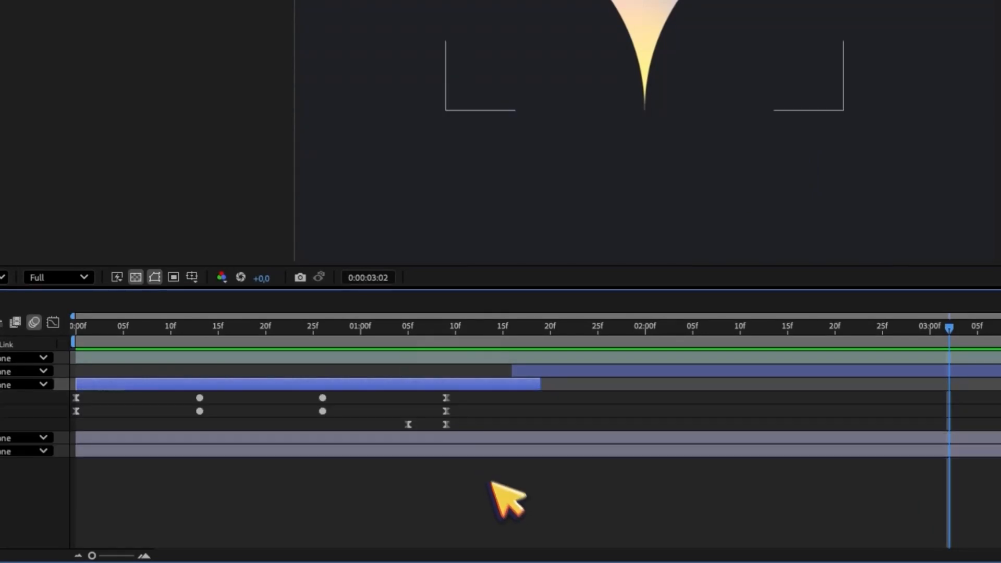
drag(104, 329, 325, 330)
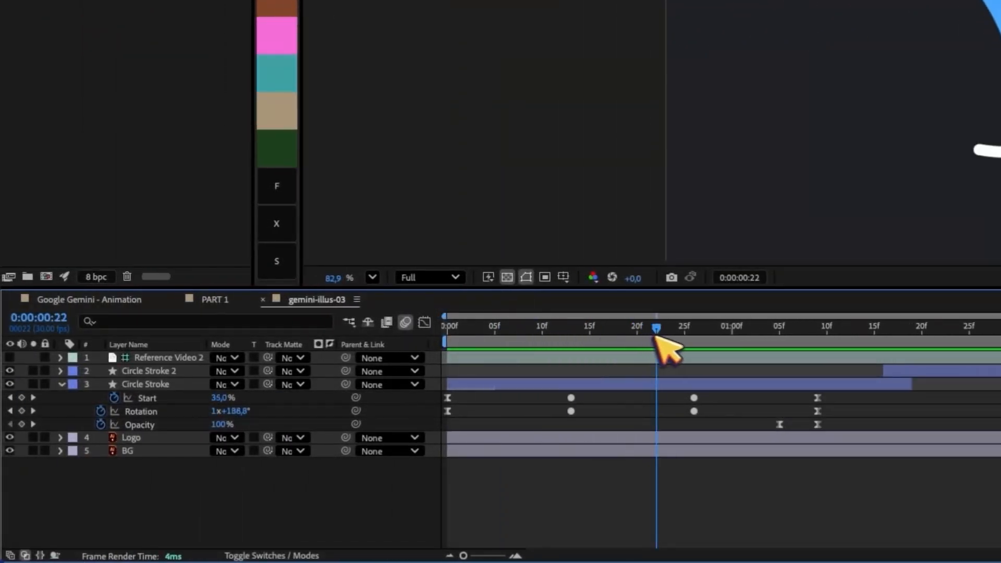
drag(702, 333, 459, 344)
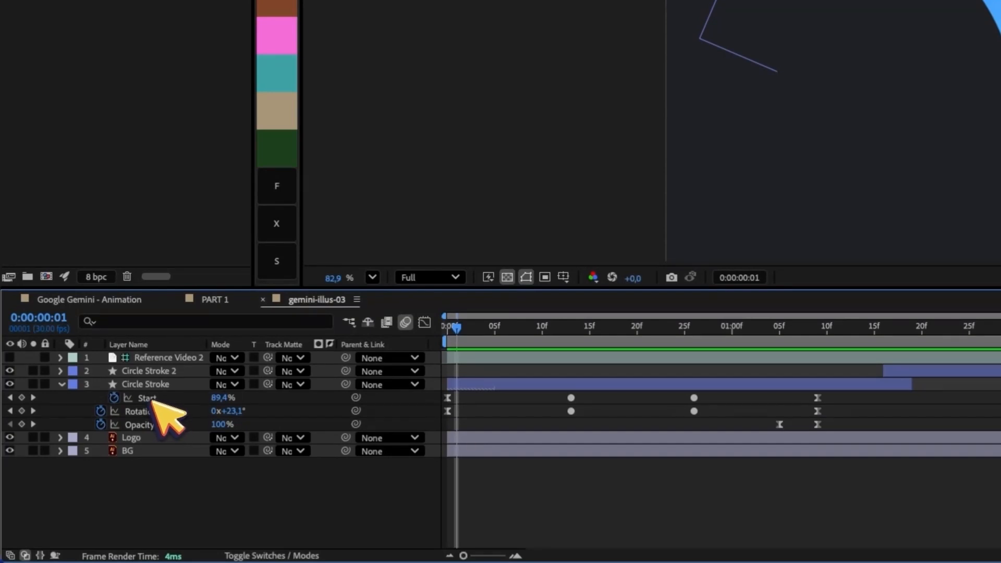
drag(459, 336, 686, 347)
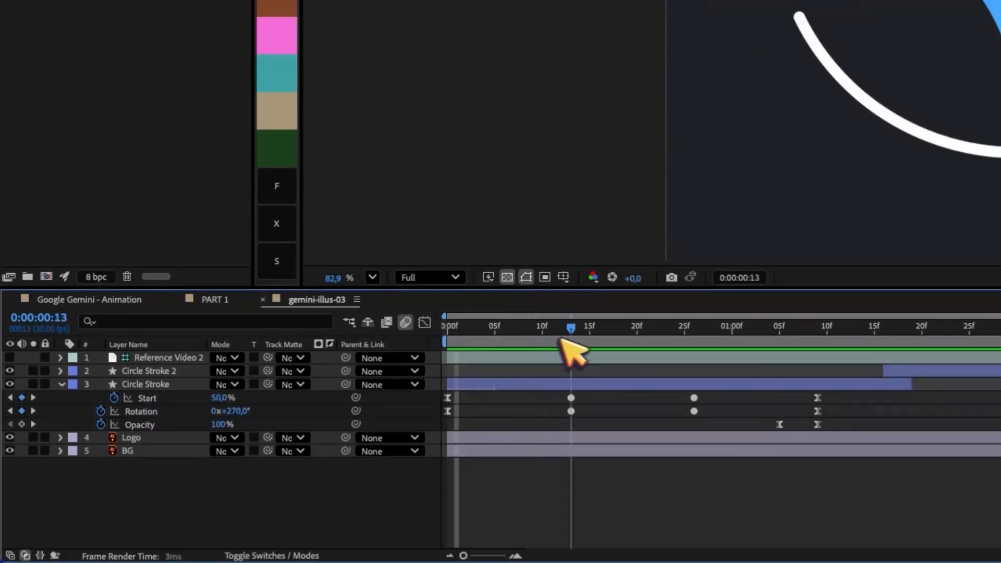
drag(534, 338, 618, 342)
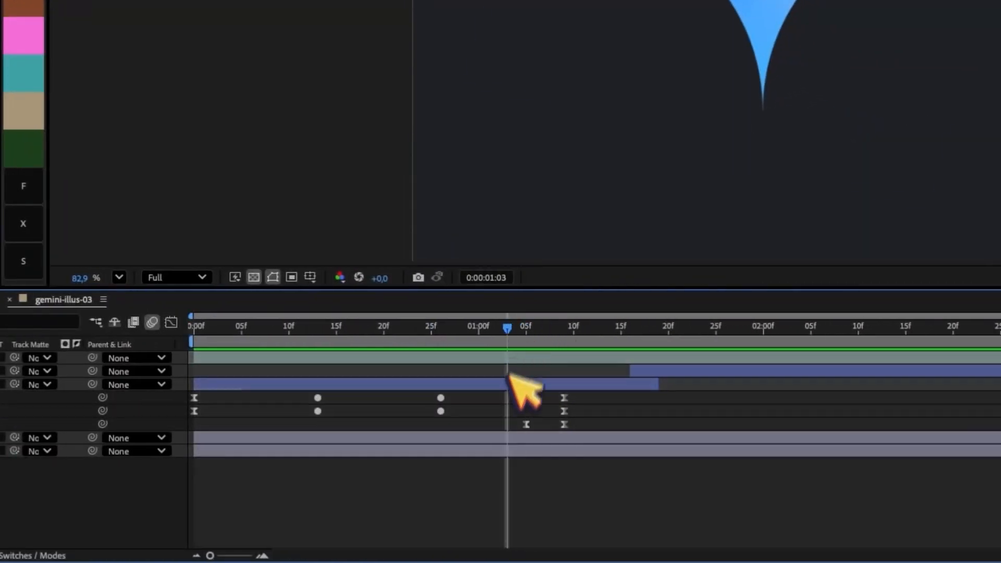
Step: Examine the Circle Stroke layer's Opacity keyframes at 0:00:01:05 and 0:00:01:09 and how the ring fades between them
drag(611, 419, 641, 421)
drag(531, 421, 585, 427)
drag(545, 338, 526, 328)
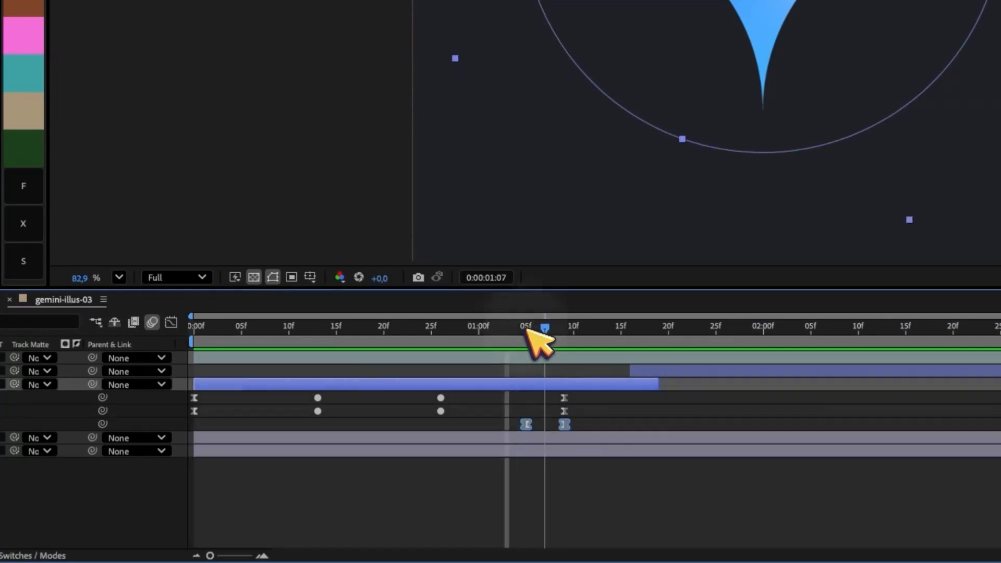
click(502, 425)
drag(504, 425, 596, 437)
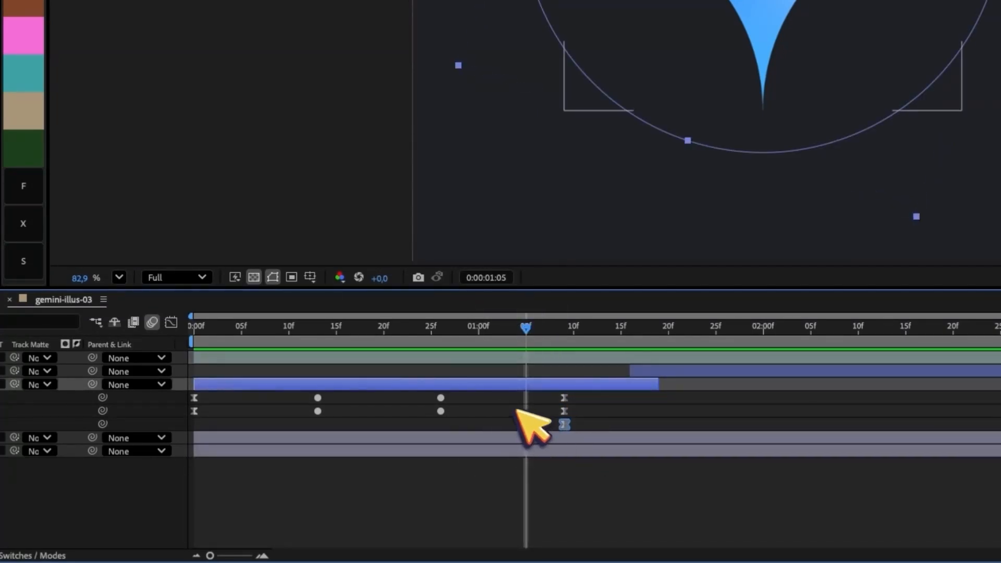
drag(509, 407, 586, 435)
click(588, 415)
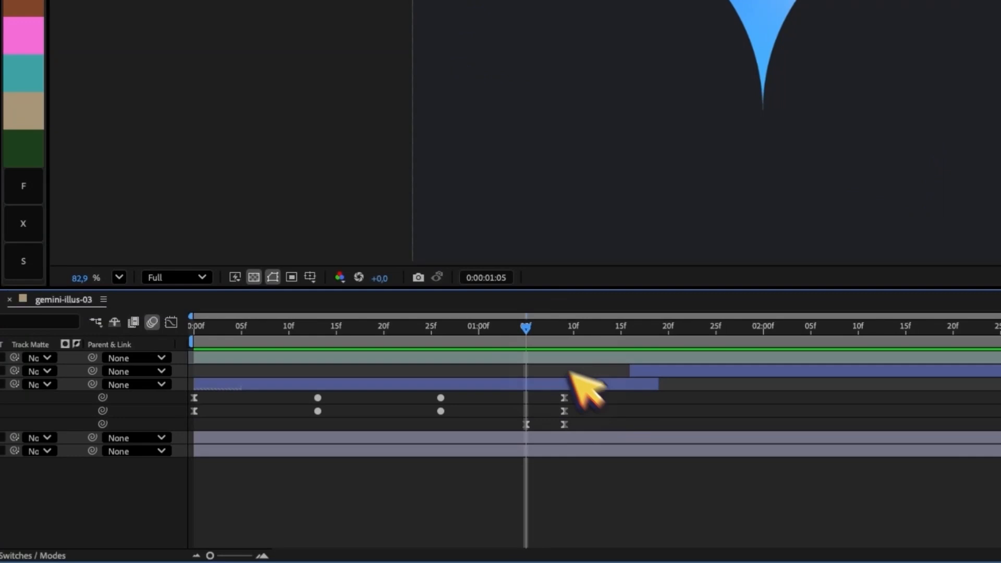
drag(533, 330, 479, 340)
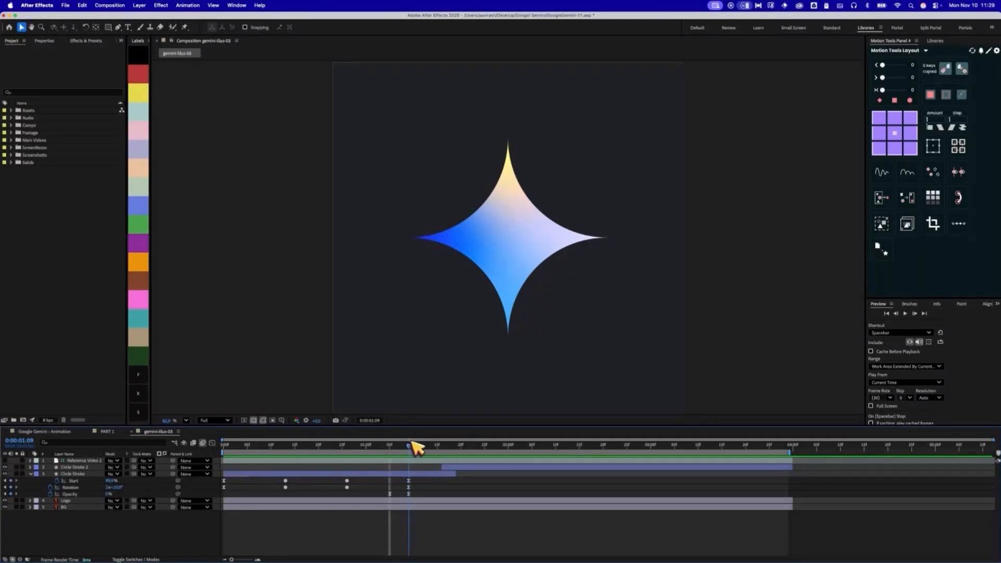
Step: Reveal the Logo layer's keyframed properties and inspect its Scale and Rotation keyframes from 0:00:01:10 to 0:00:01:18 at closer timeline range
drag(400, 444, 457, 447)
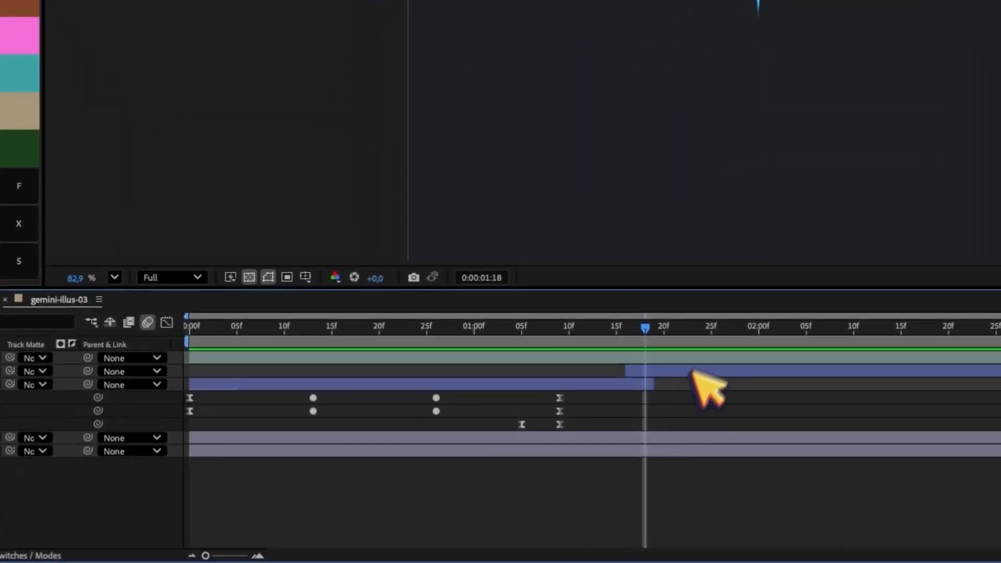
click(133, 438)
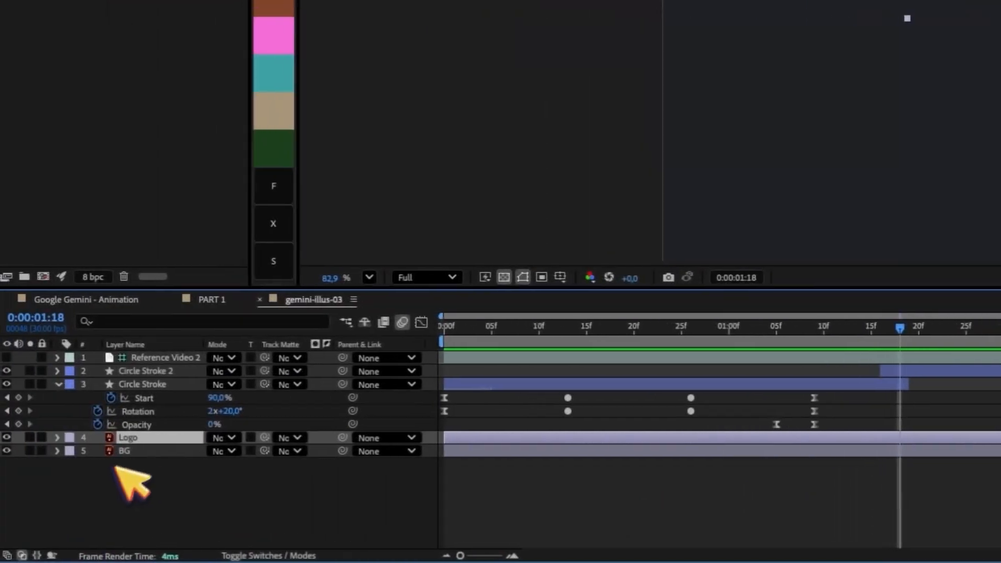
key(u)
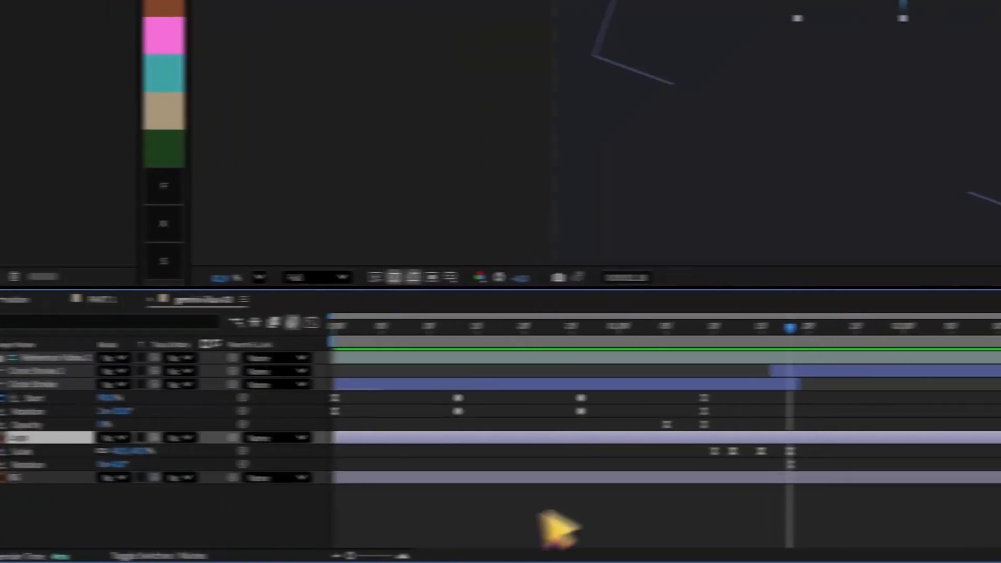
key(=)
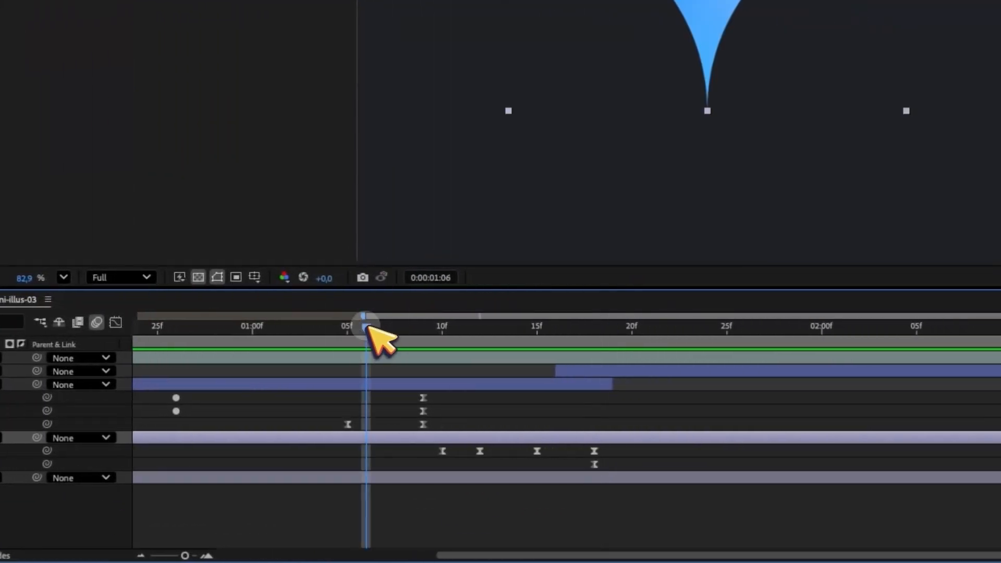
drag(501, 328, 579, 329)
drag(409, 447, 602, 469)
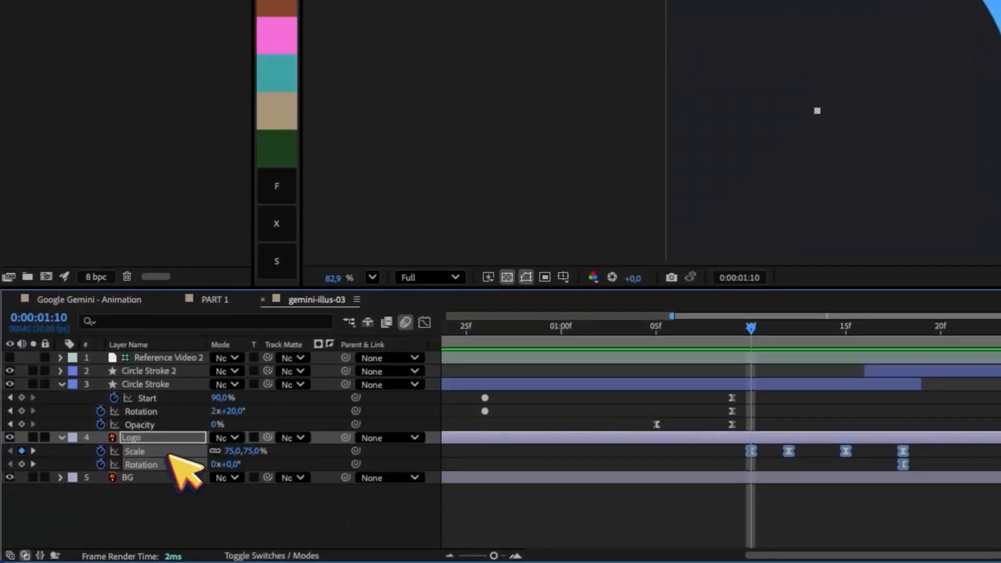
Step: Review the Logo layer's successive Scale keyframes starting at 0:00:01:10 and how the star changes size between them
click(547, 461)
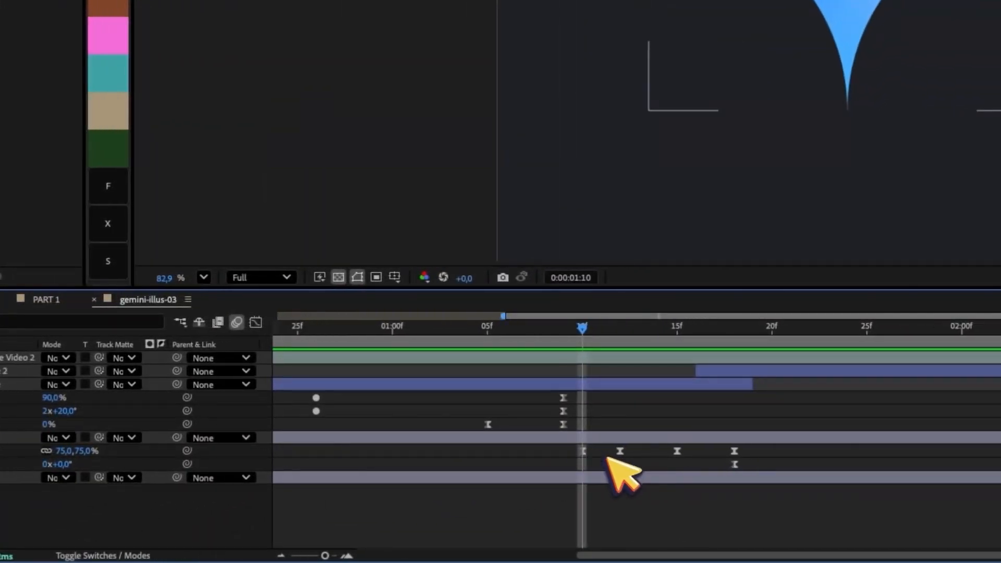
click(577, 459)
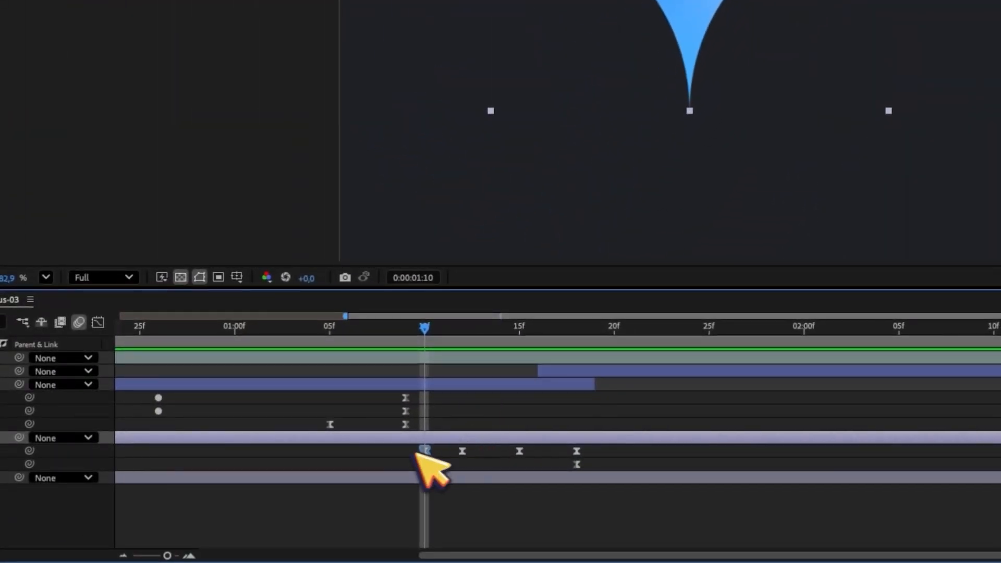
drag(403, 452, 473, 466)
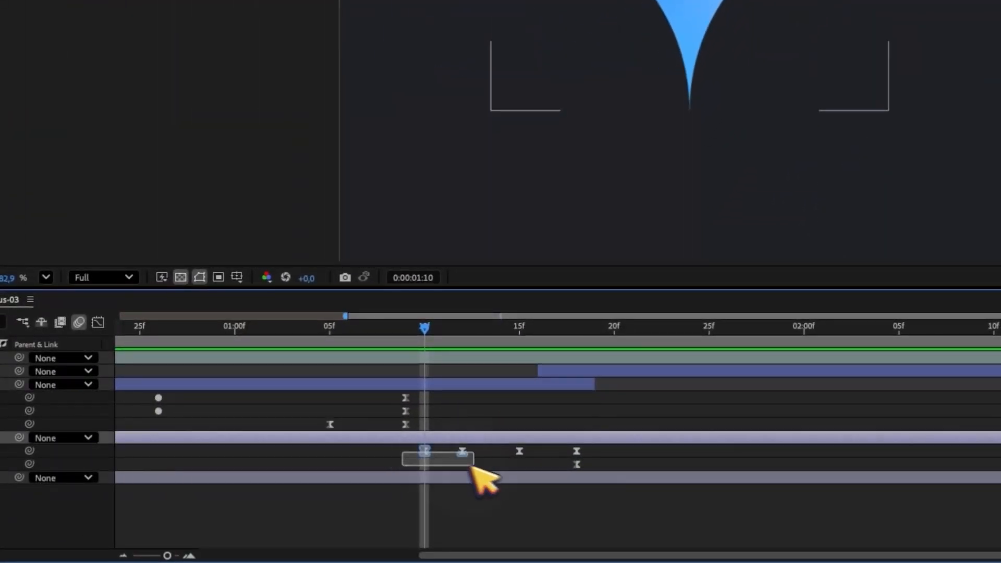
drag(547, 458, 555, 457)
click(555, 457)
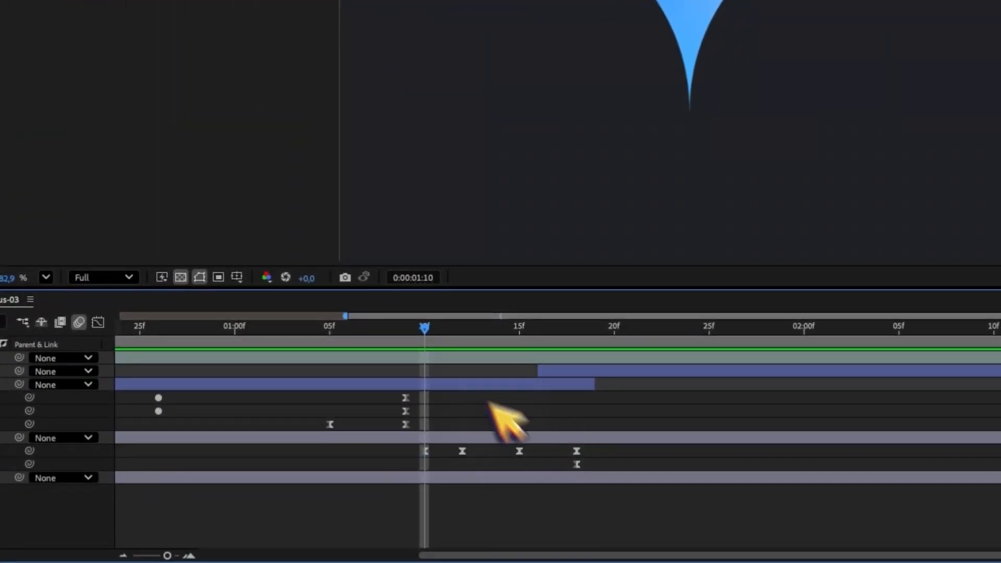
click(428, 327)
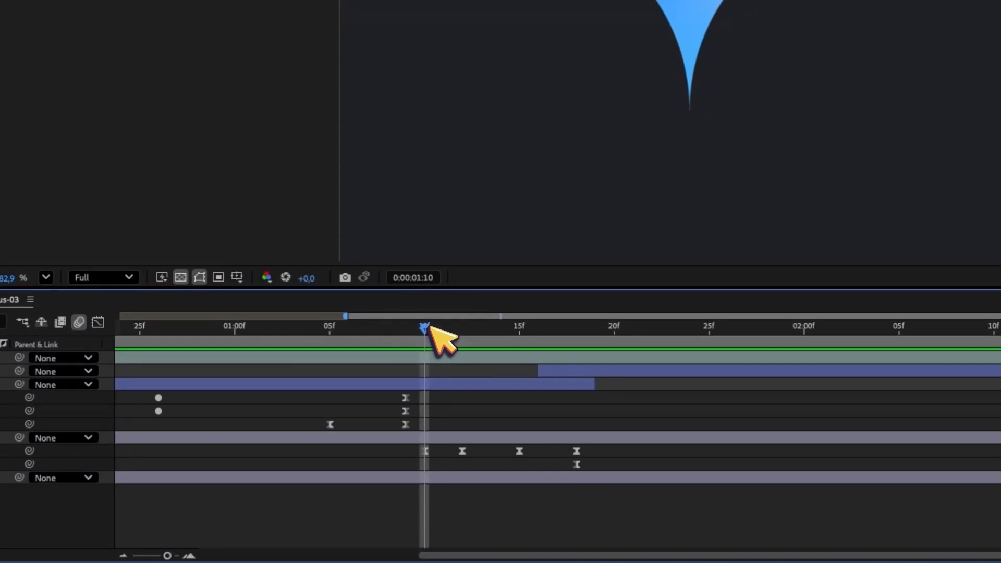
drag(430, 328, 494, 329)
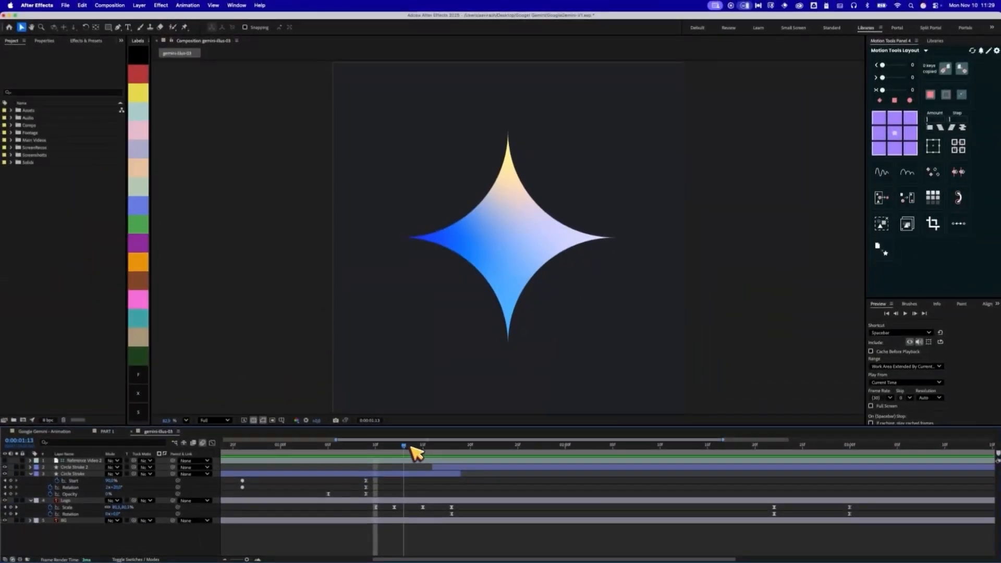
mouse_move(412, 448)
mouse_down()
mouse_move(455, 447)
mouse_move(374, 464)
mouse_move(394, 453)
mouse_move(379, 447)
mouse_move(397, 458)
mouse_up()
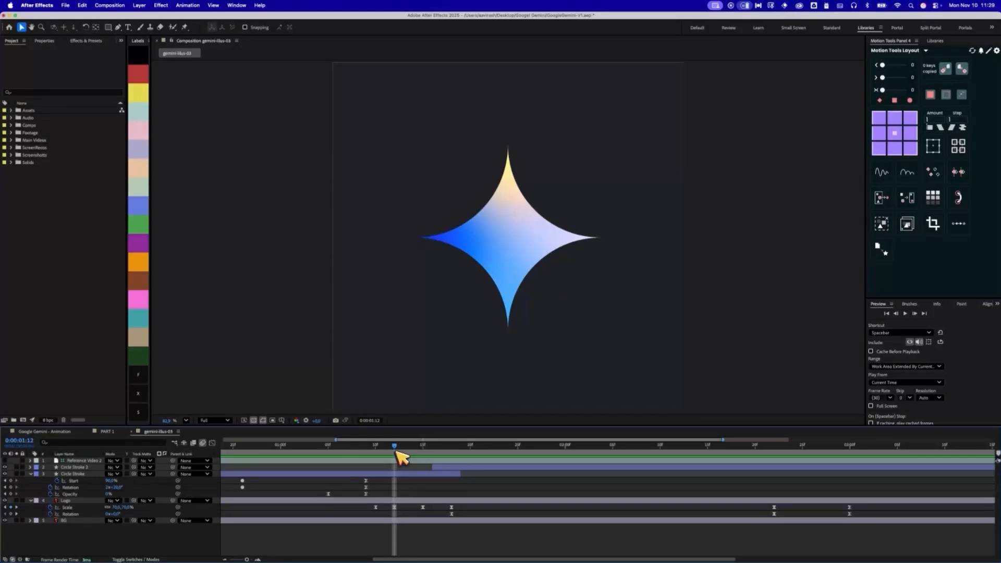
Step: Review the Logo layer's Scale keyframes at 0:00:01:15 and 0:00:01:18 and how the star shrinks between them
drag(401, 458, 424, 464)
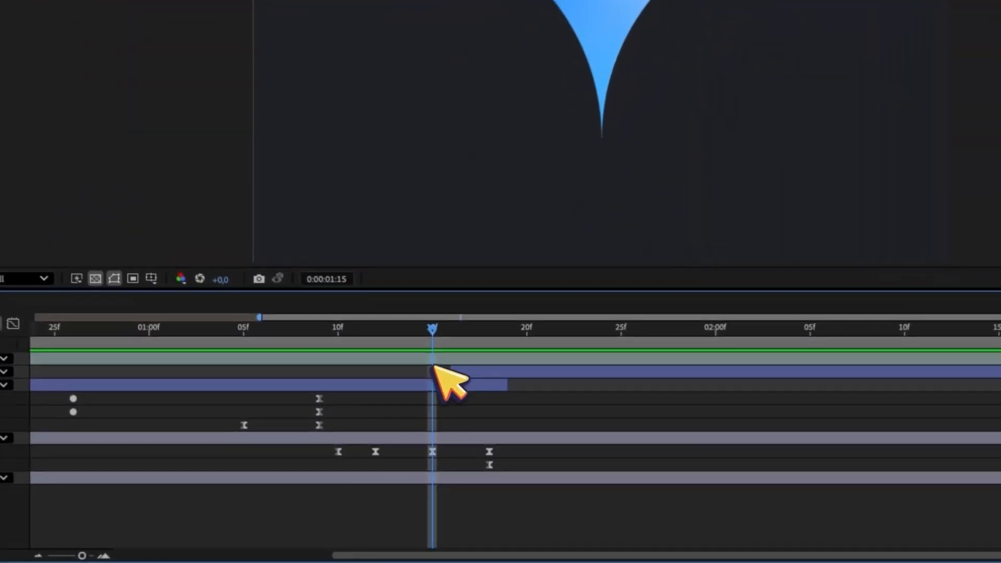
click(432, 451)
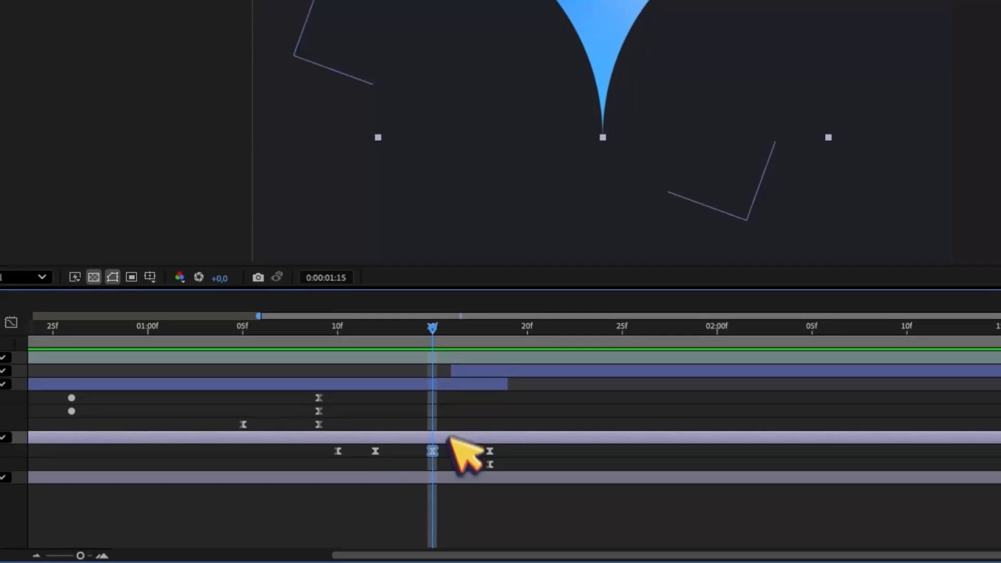
drag(437, 330, 490, 330)
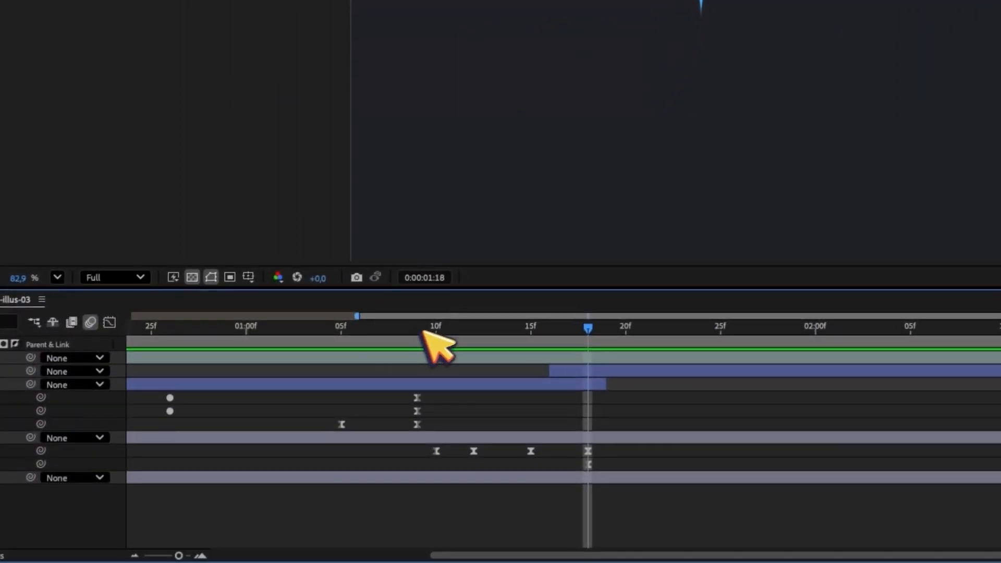
drag(338, 474, 369, 481)
drag(464, 337, 616, 347)
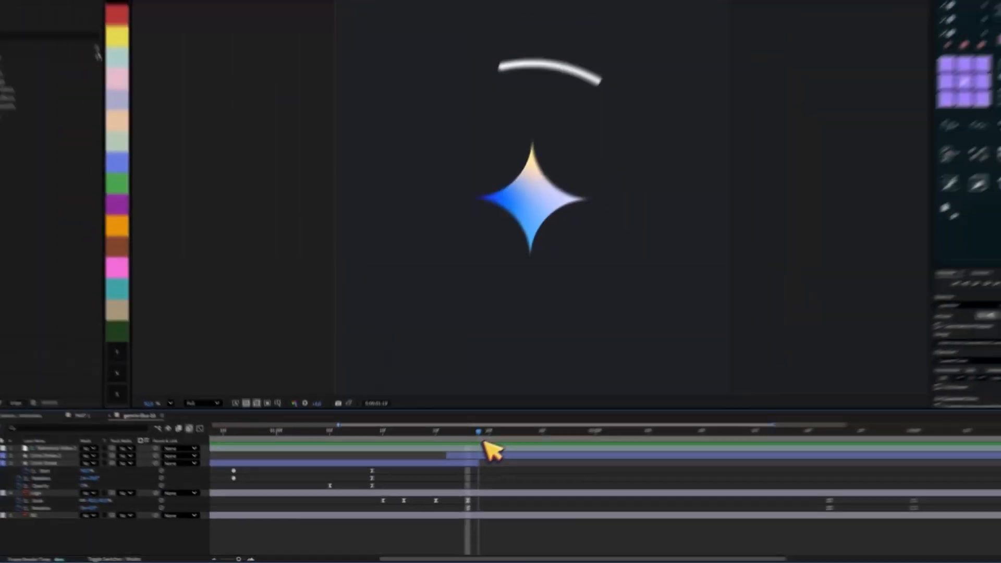
Step: Preview the ring-to-star transition from 0:00:01:00 to 0:00:01:29 and examine the handover around 0:00:01:17 to 0:00:01:19
drag(484, 442, 295, 474)
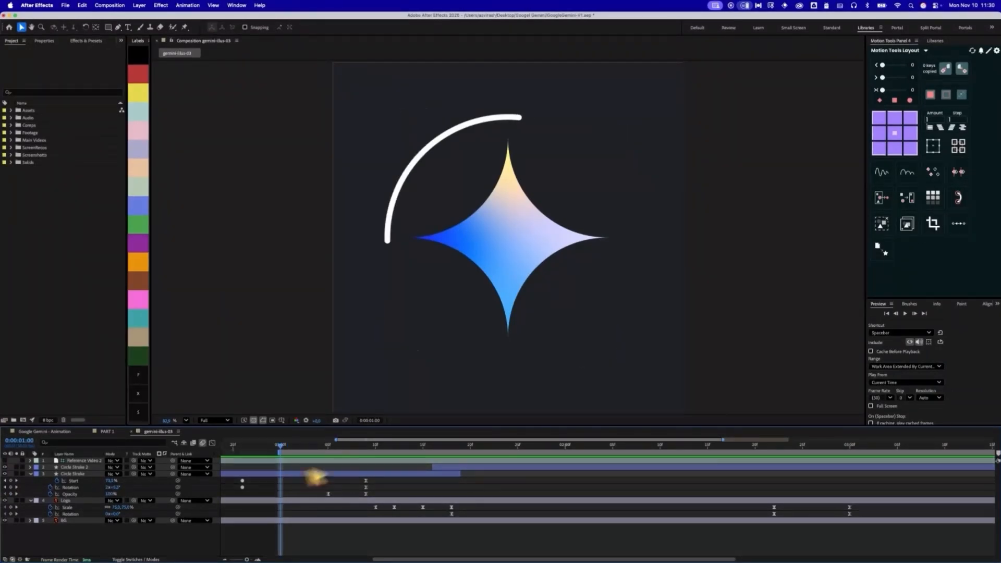
click(553, 441)
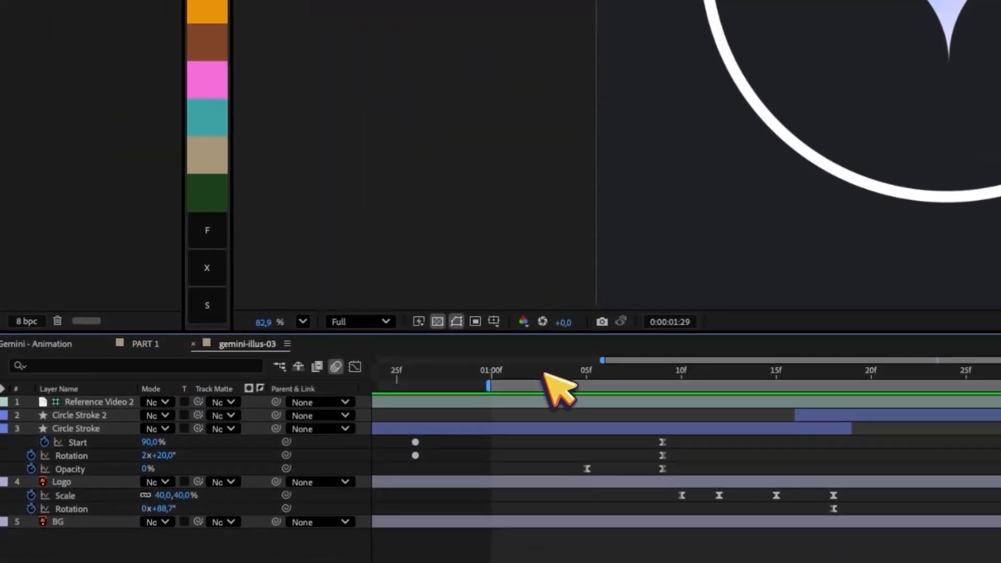
click(509, 384)
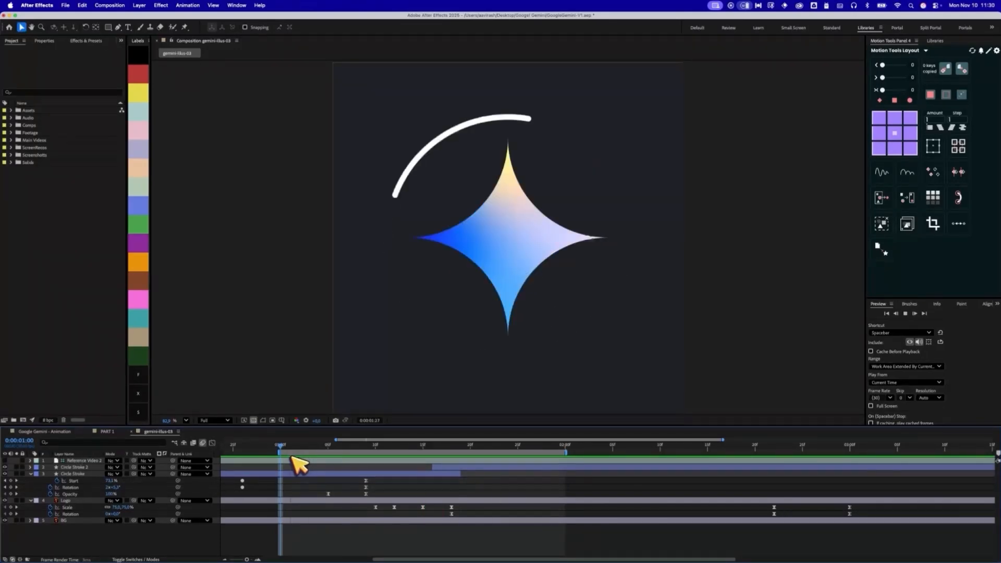
mouse_move(447, 452)
mouse_down()
mouse_move(425, 451)
mouse_move(464, 461)
mouse_move(450, 449)
mouse_up()
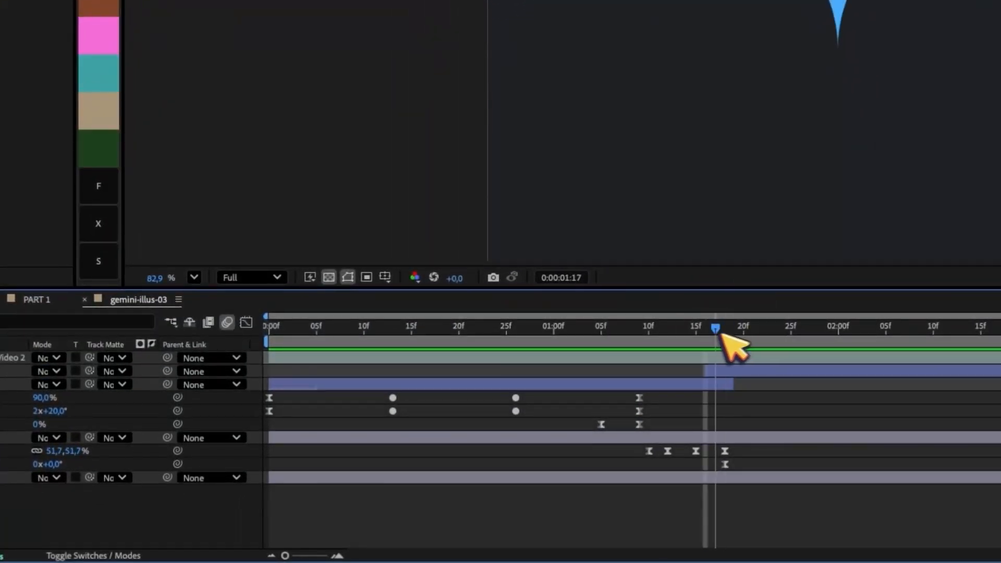
mouse_move(722, 336)
mouse_down()
mouse_move(710, 336)
mouse_move(718, 345)
mouse_move(727, 334)
mouse_up()
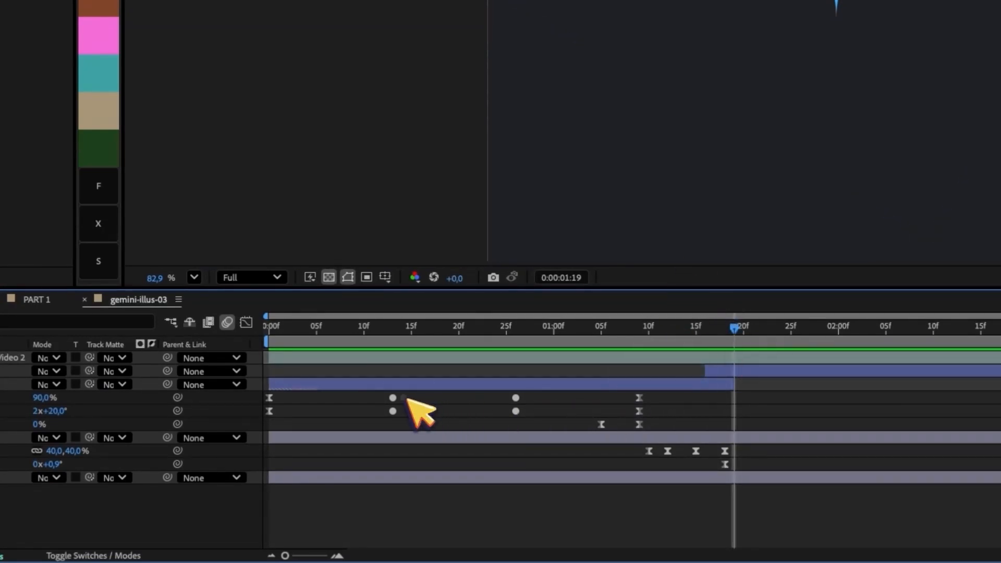
Step: Duplicate the Circle Stroke layer, move the copy above Circle Stroke 2 and shift its start to 0:00:01:16
click(427, 387)
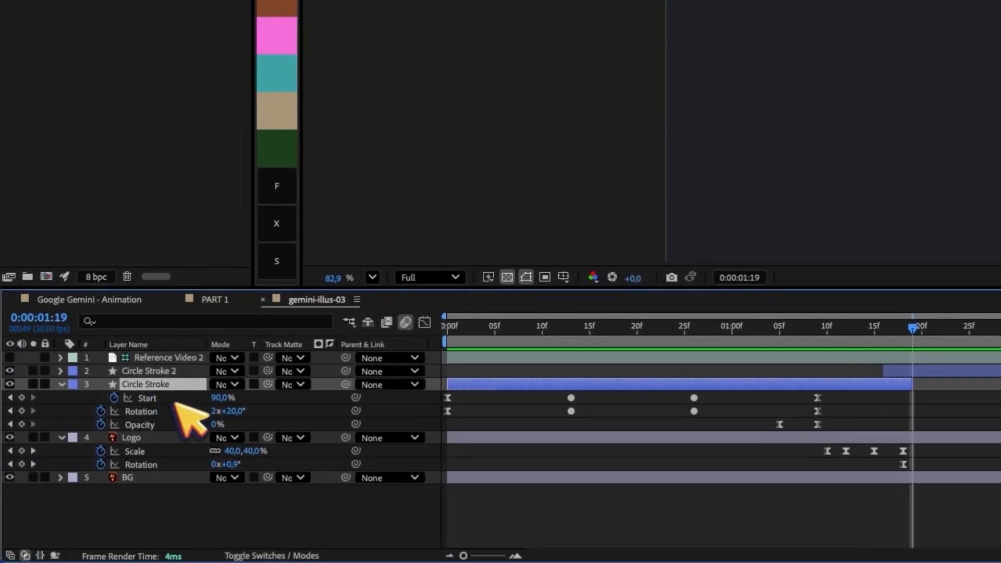
key(super+d)
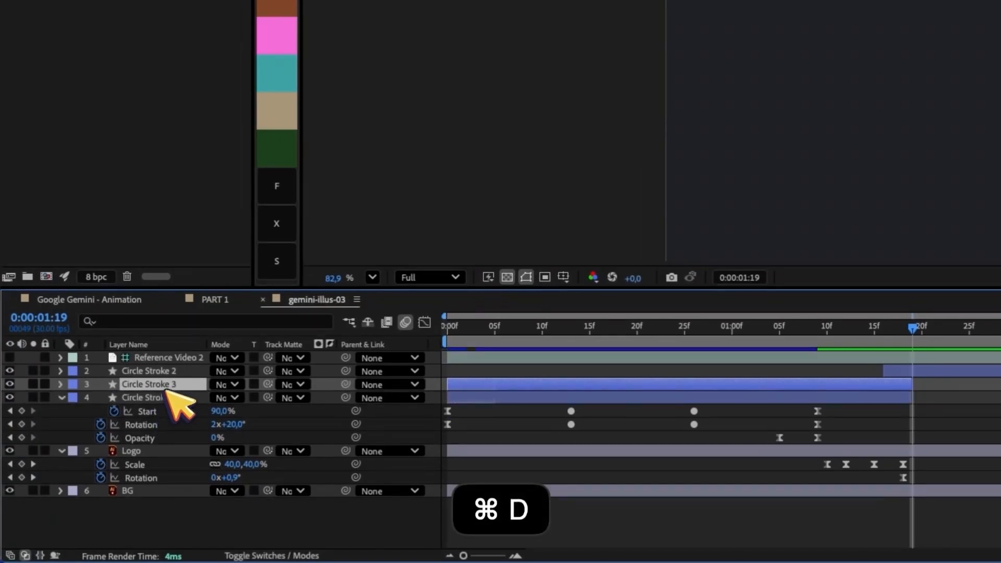
drag(166, 389, 161, 364)
drag(457, 370, 893, 364)
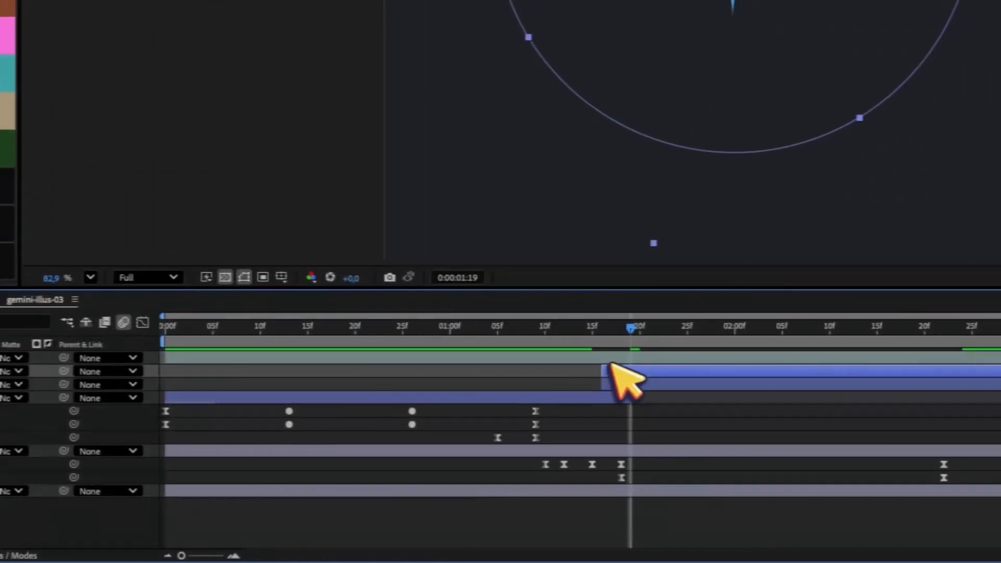
Step: Undo the duplication, reordering and time shift of the Circle Stroke copy
key(super+z)
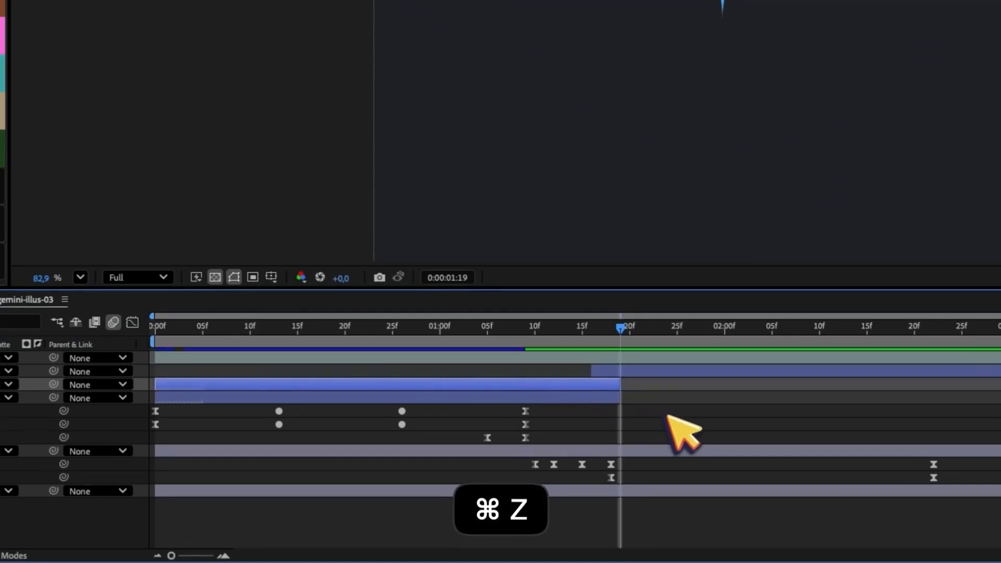
key(super+z)
key(super+z)
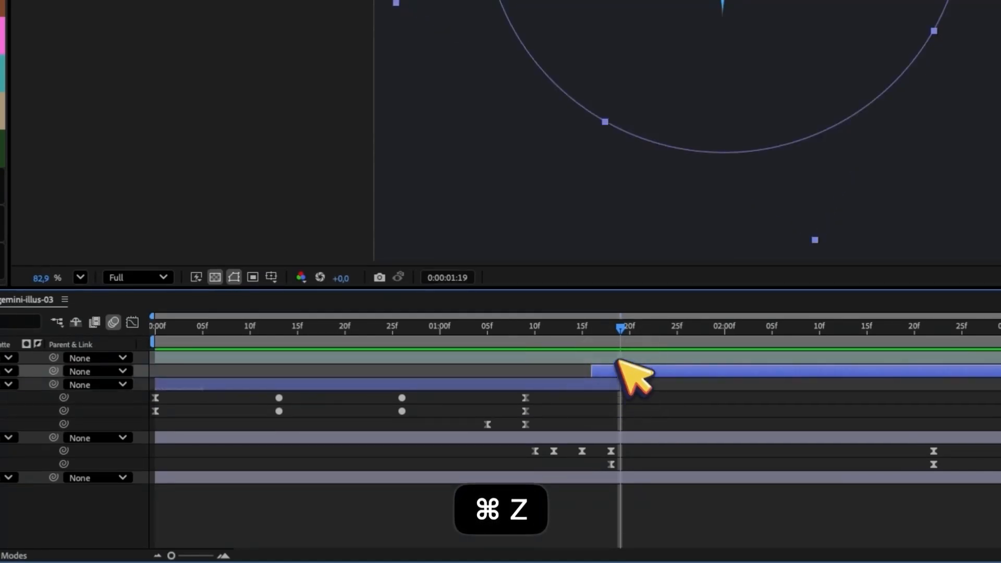
drag(619, 367, 606, 372)
key(super+z)
Step: Give the Circle Stroke 2 layer a pink label to distinguish it from Circle Stroke
click(564, 383)
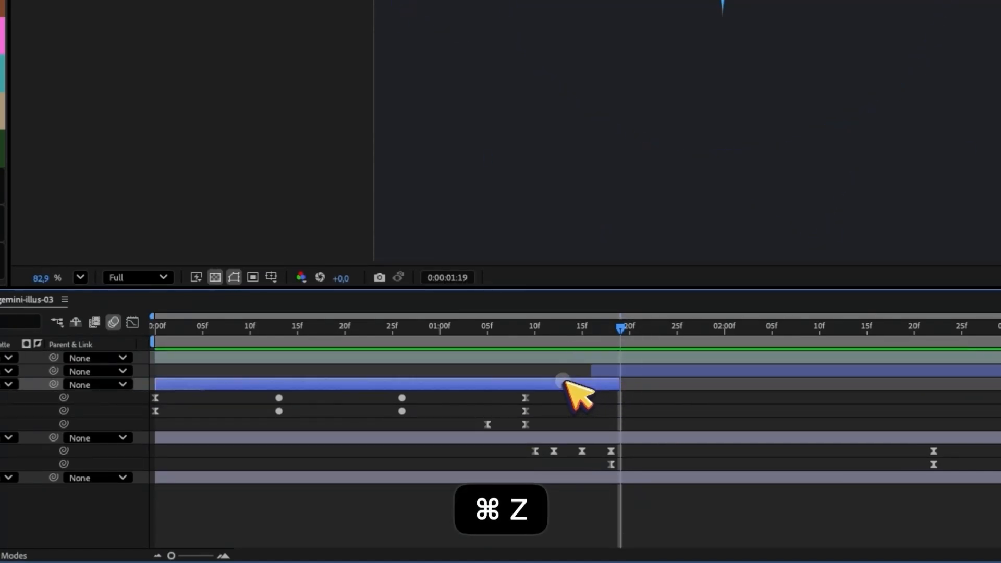
click(620, 372)
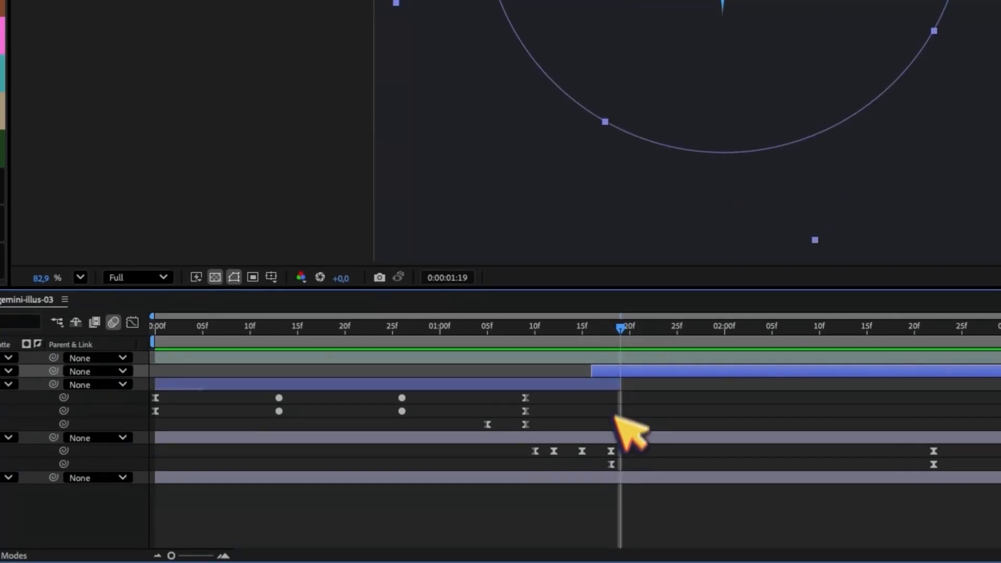
drag(620, 329, 592, 329)
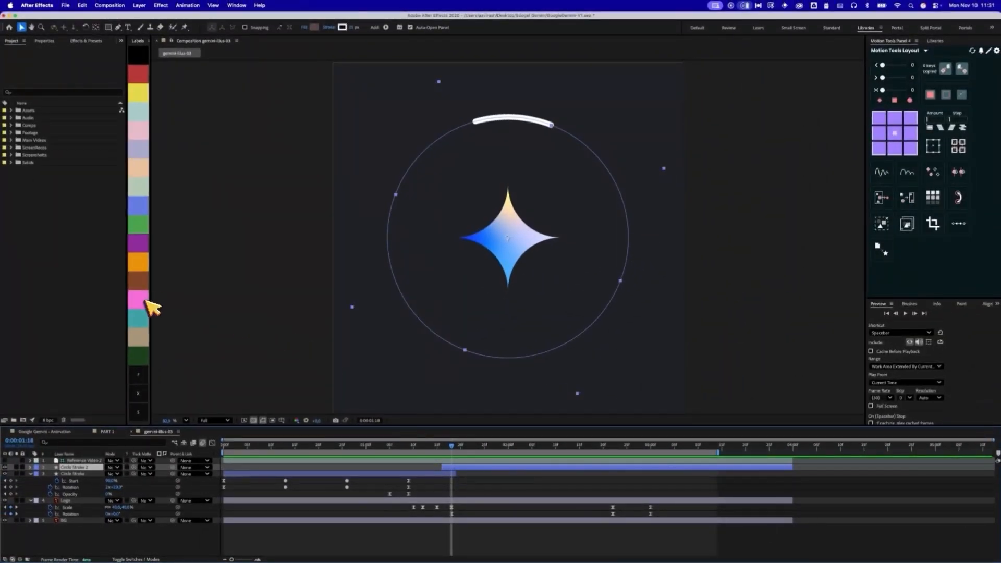
click(146, 302)
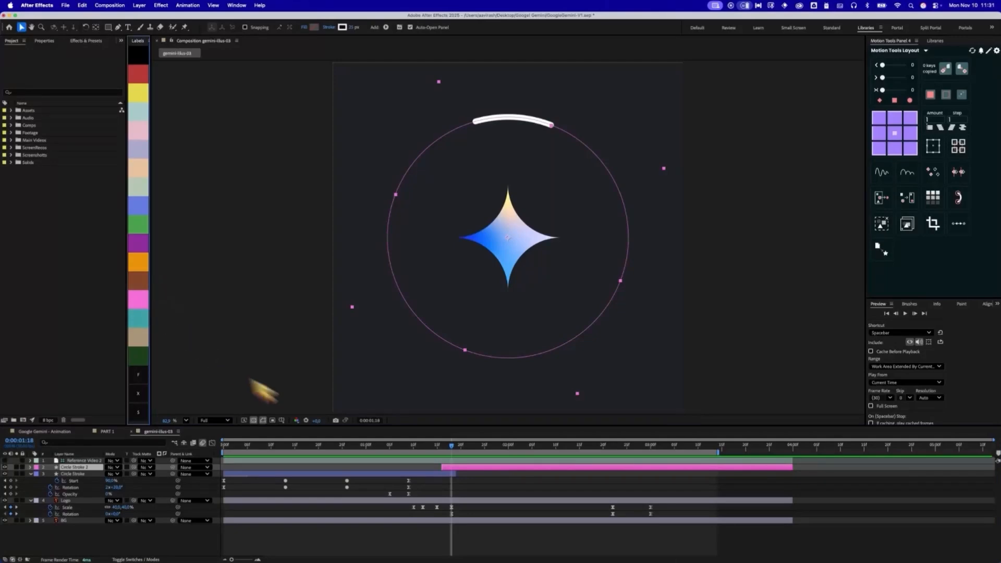
Step: Reveal Circle Stroke 2's keyframed properties and compare its Start, Rotation and Opacity keyframes with Circle Stroke's
click(481, 485)
click(470, 468)
key(u)
drag(427, 471, 662, 517)
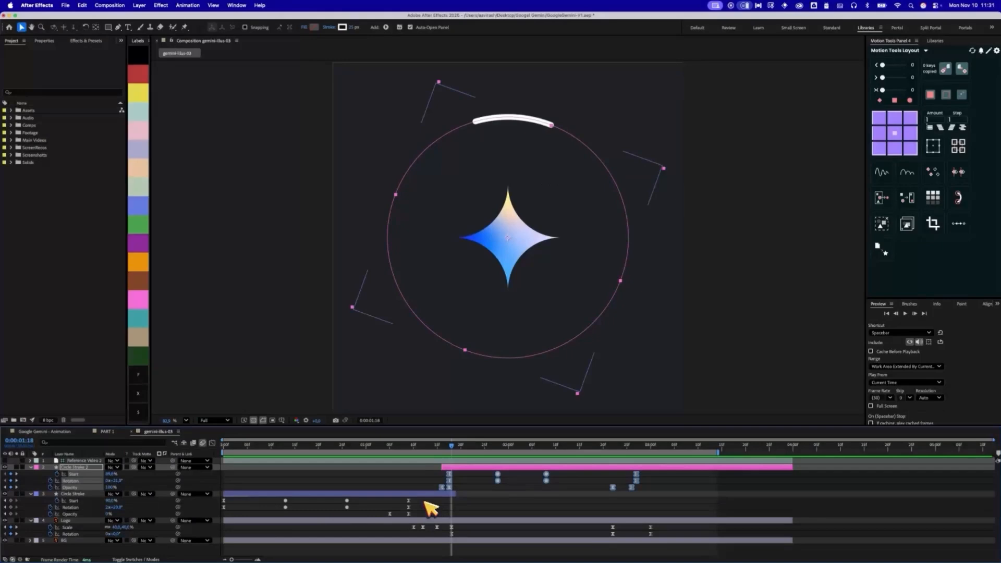
mouse_move(424, 502)
mouse_down()
mouse_move(307, 522)
mouse_move(215, 521)
mouse_up()
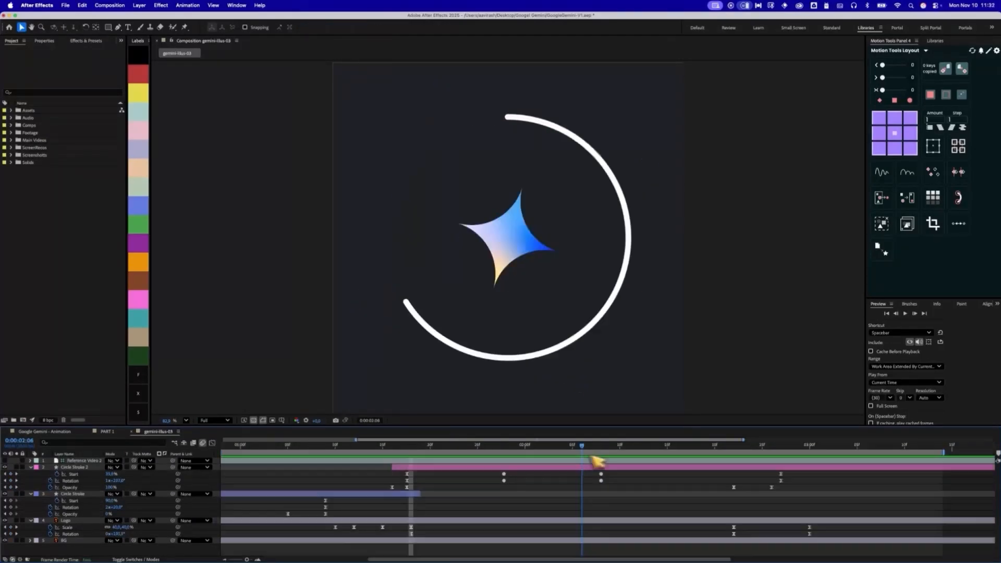
Step: Inspect the Logo layer's Rotation keyframes at 0:00:01:18 and 0:00:02:22 and the star's state at each
drag(590, 457, 411, 461)
drag(423, 535, 403, 537)
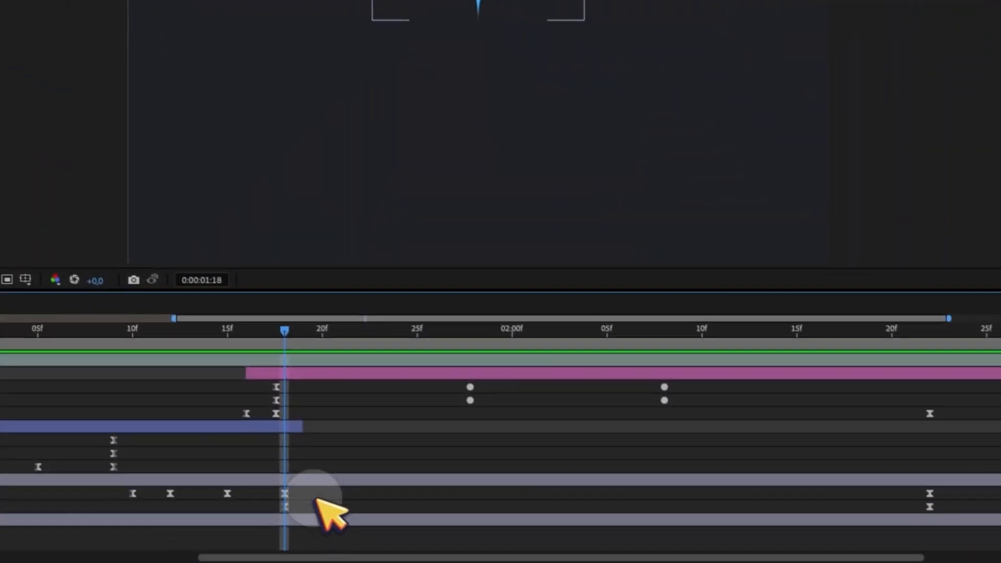
drag(308, 496, 262, 531)
drag(297, 326, 892, 367)
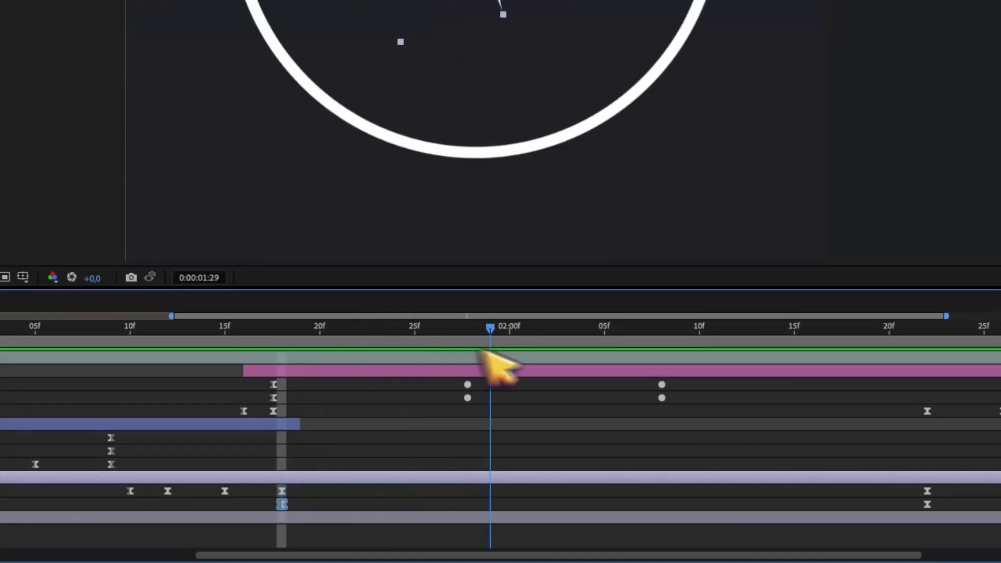
drag(678, 367, 713, 369)
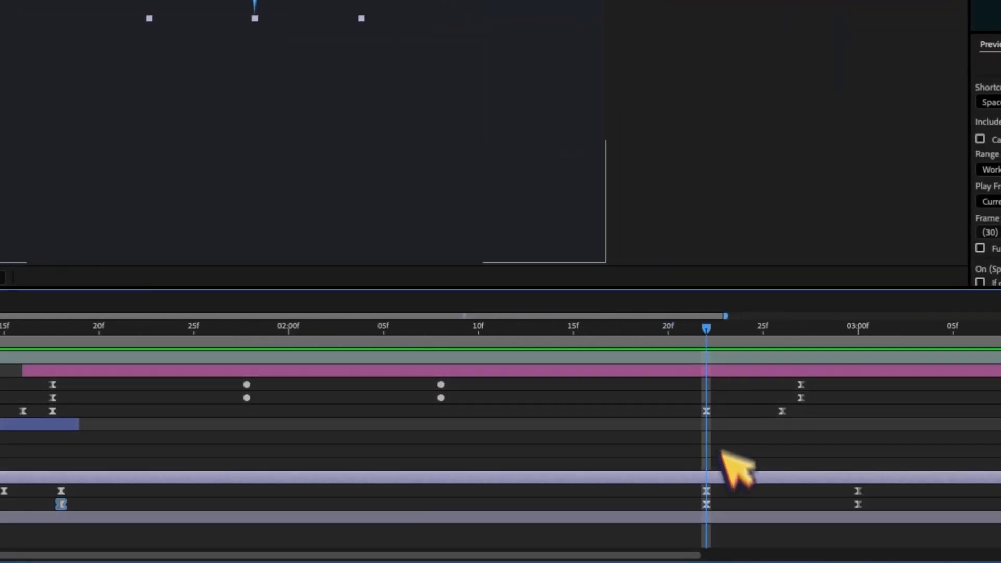
drag(729, 496, 695, 521)
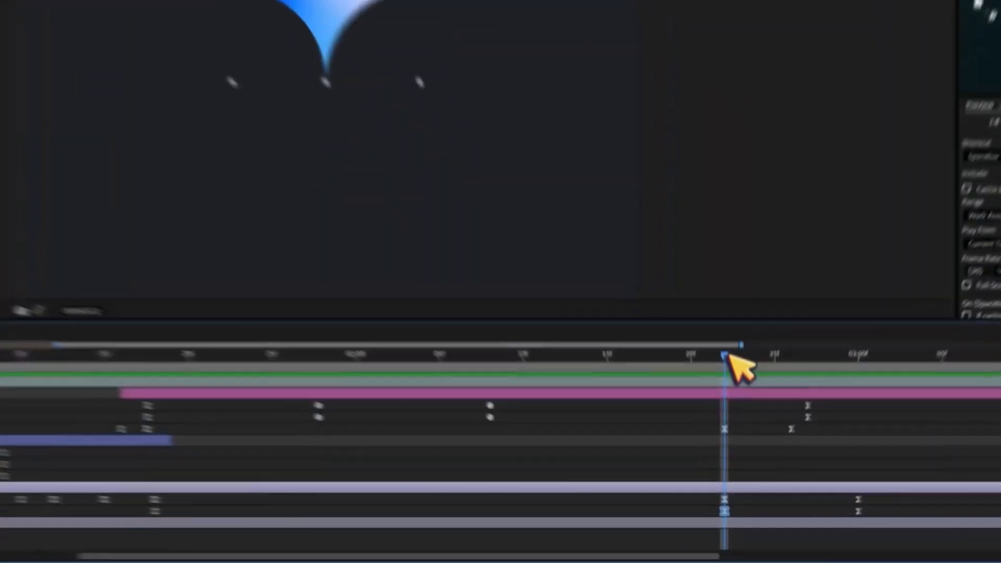
Step: Scrub and play the animation between 0:00:01:18 and 0:00:02:22 to review the star's rotation inside the spinning ring
drag(734, 447, 715, 447)
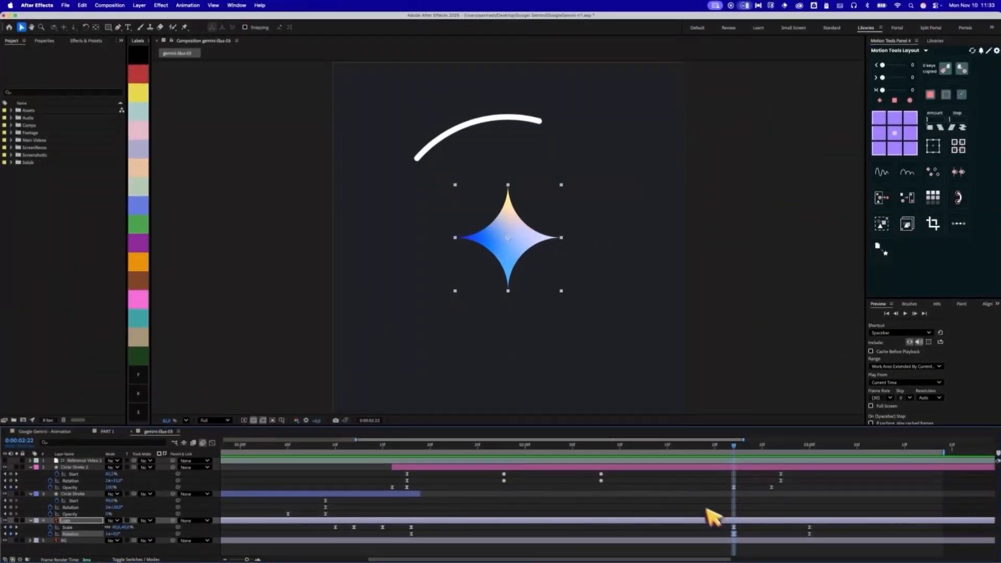
drag(409, 445, 546, 468)
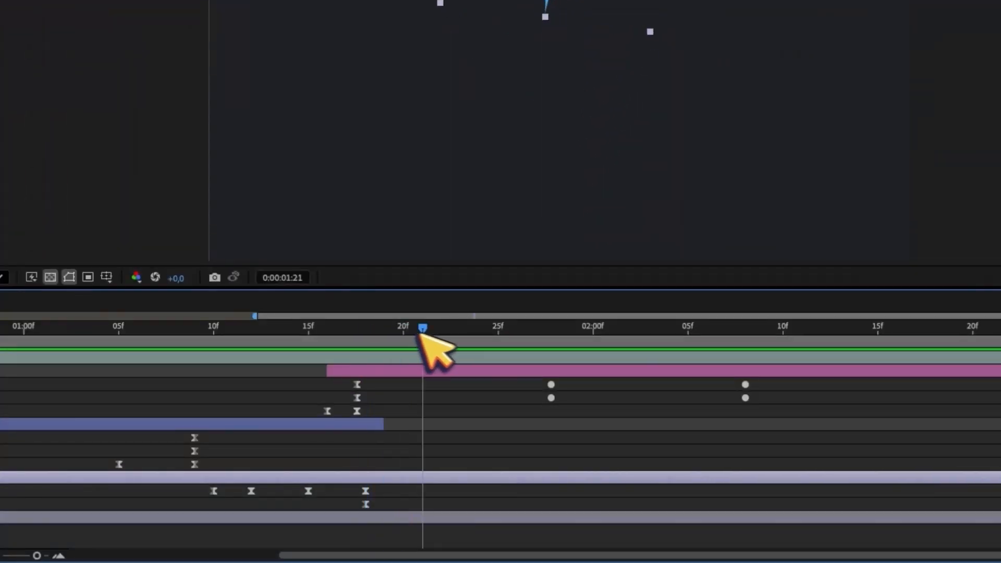
drag(640, 375, 1000, 401)
mouse_move(733, 484)
mouse_down()
mouse_move(411, 477)
mouse_move(728, 502)
mouse_move(412, 502)
mouse_up()
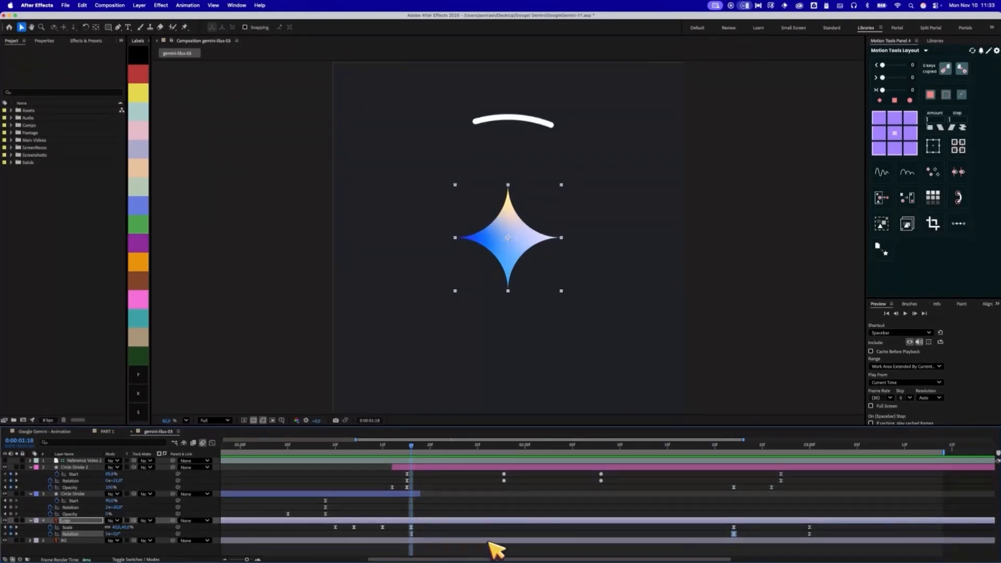
key(space)
key(space)
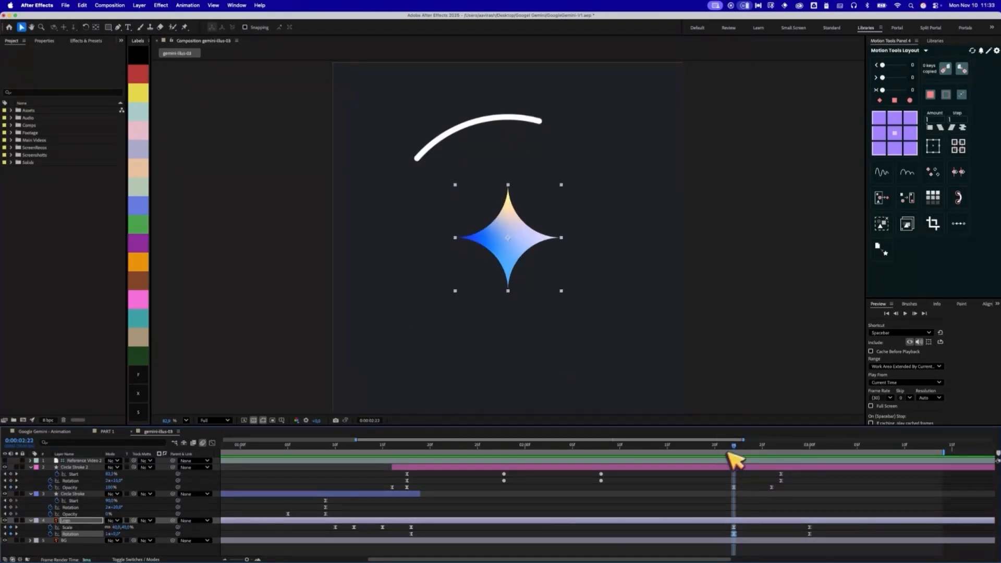
Step: Examine Circle Stroke 2's closing Opacity keyframes at 0:00:02:22 and 0:00:02:26 and how the ring fades out
mouse_move(734, 446)
mouse_down()
mouse_move(714, 454)
mouse_move(730, 449)
mouse_move(724, 476)
mouse_move(744, 488)
mouse_up()
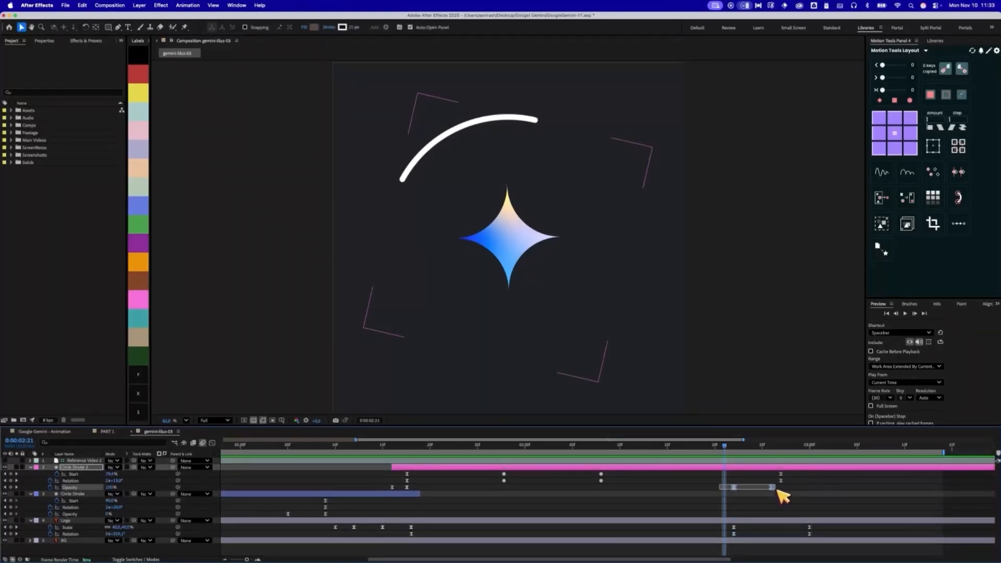
drag(775, 491, 775, 492)
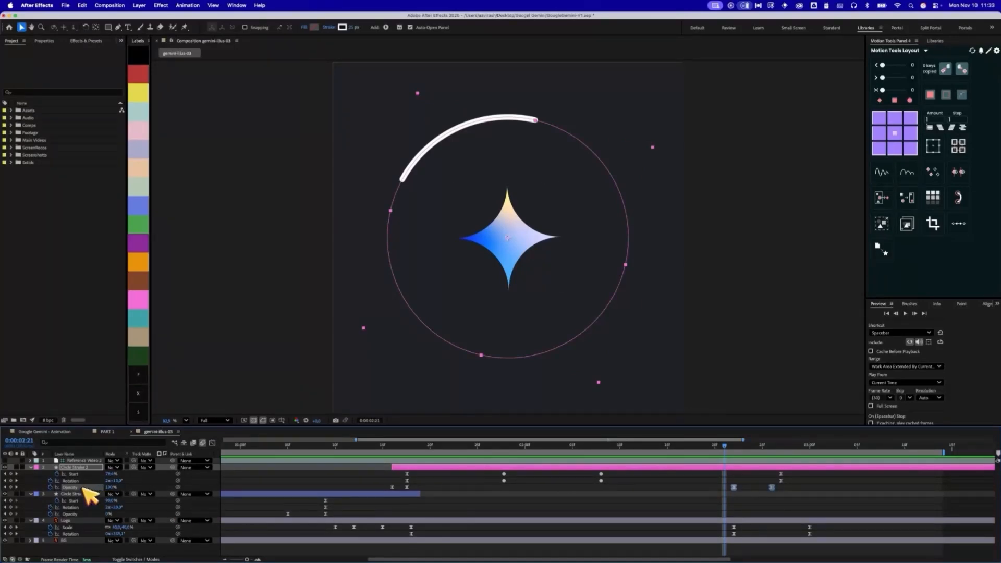
mouse_move(728, 447)
mouse_down()
mouse_move(743, 446)
mouse_move(734, 449)
mouse_up()
drag(747, 479, 769, 481)
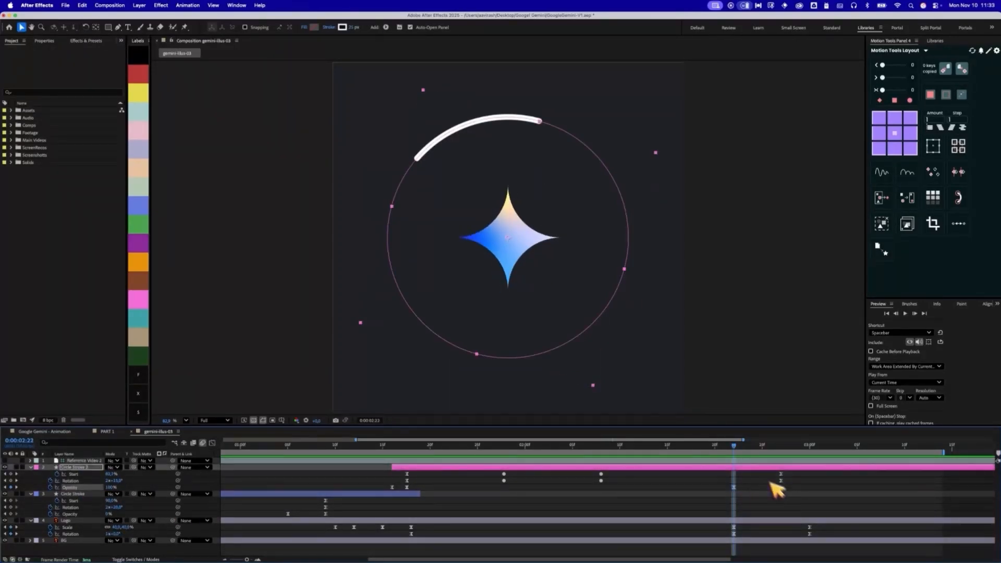
drag(735, 448, 827, 547)
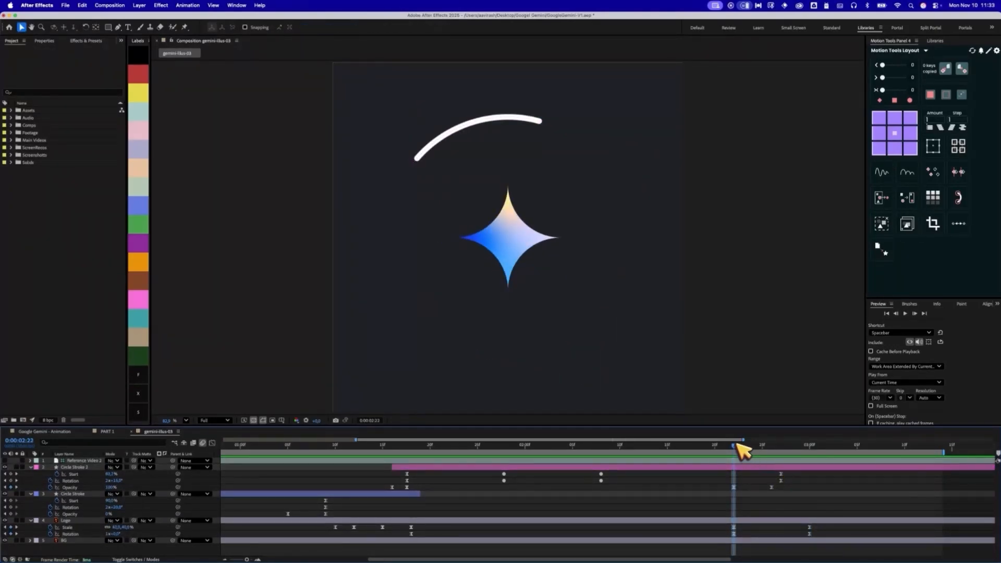
Step: Inspect the Logo layer's final Rotation keyframes at 0:00:02:22 and 0:00:03:00
mouse_move(736, 446)
mouse_down()
mouse_move(756, 445)
mouse_move(737, 452)
mouse_up()
drag(724, 534, 732, 534)
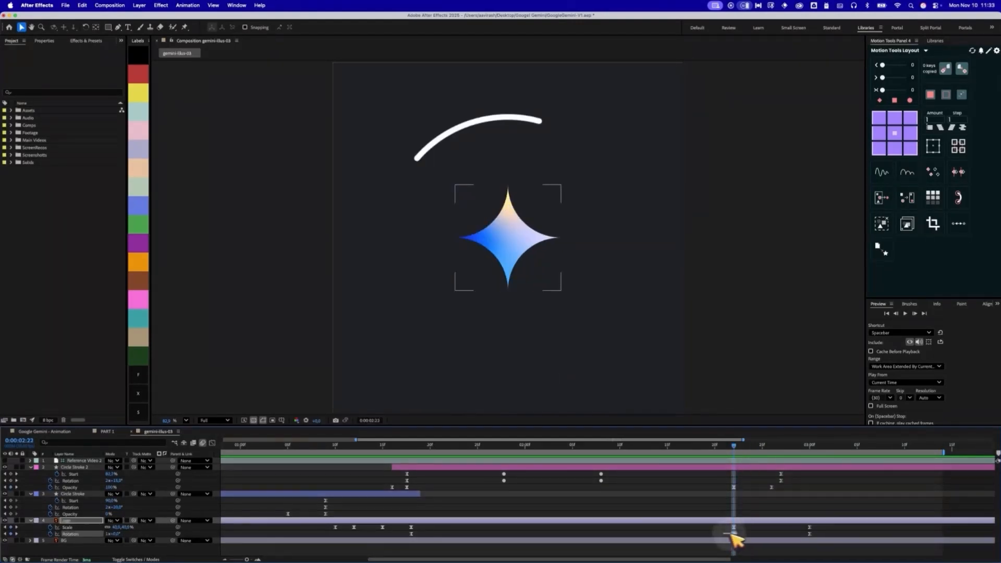
drag(826, 551, 826, 552)
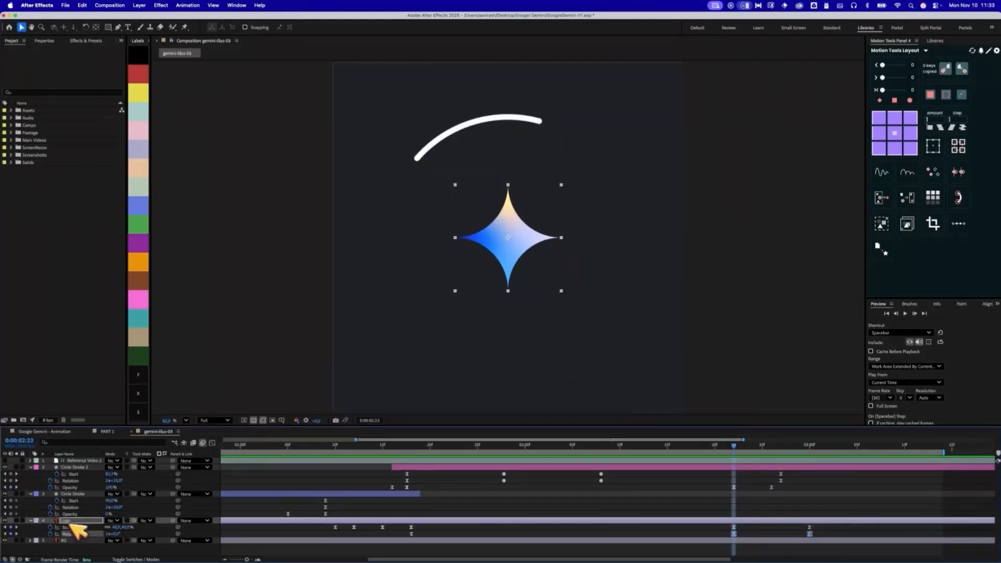
mouse_move(744, 454)
mouse_down()
mouse_move(762, 454)
mouse_move(740, 459)
mouse_up()
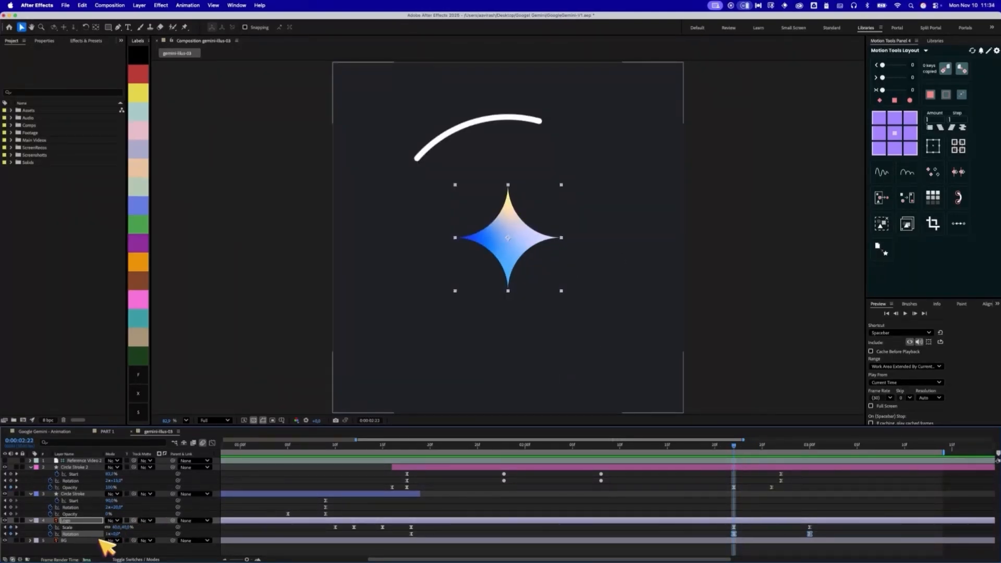
Step: Compare the Logo layer's Scale keyframes at 0:00:02:22 and 0:00:03:00 with its first Scale keyframe at 0:00:01:10
click(734, 527)
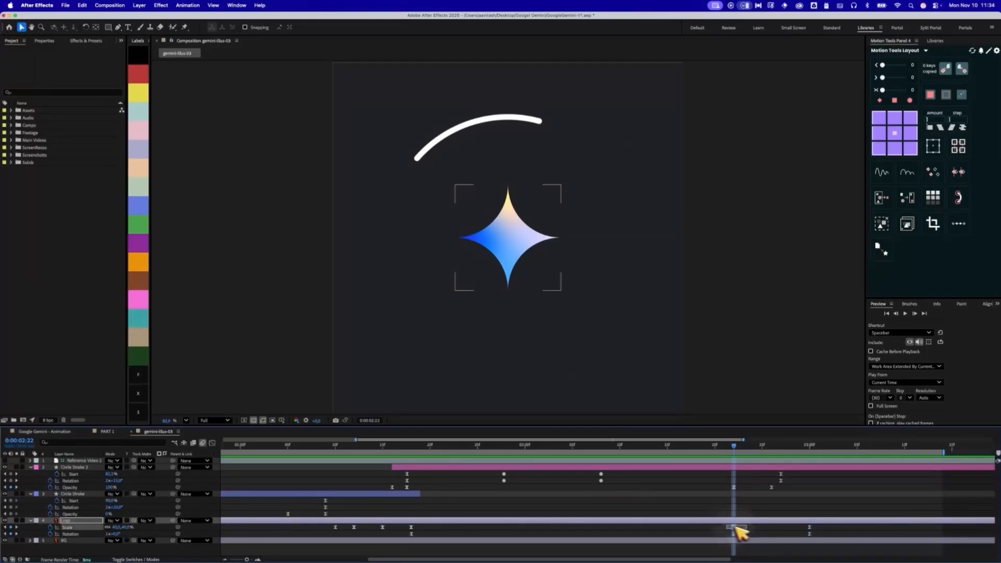
drag(736, 445, 809, 448)
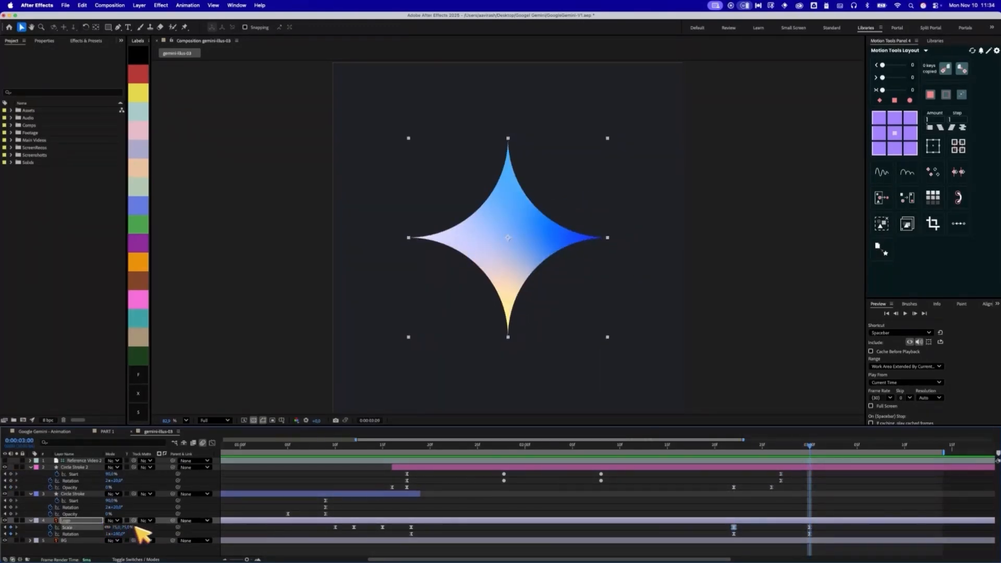
key(super+z)
click(334, 528)
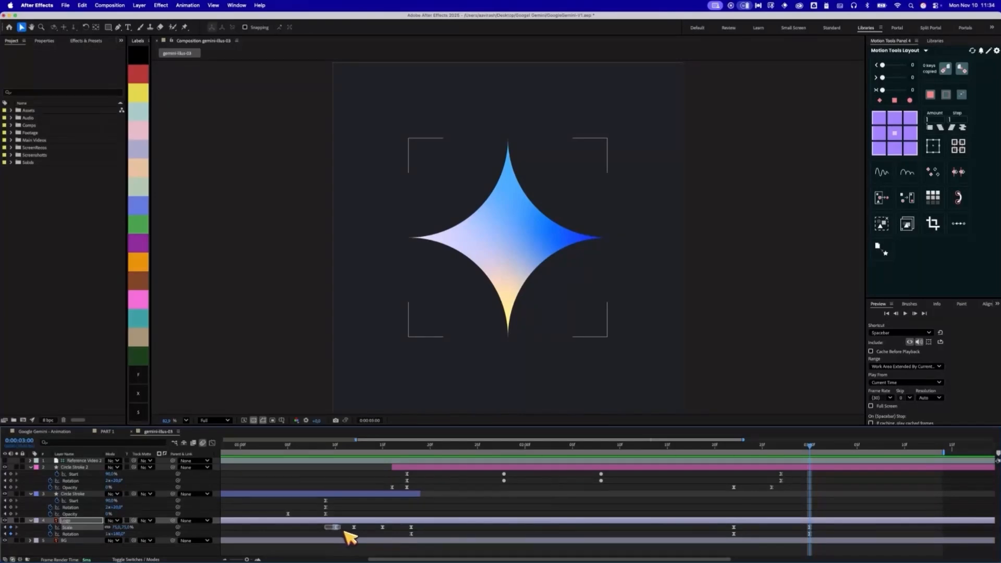
drag(816, 450, 333, 528)
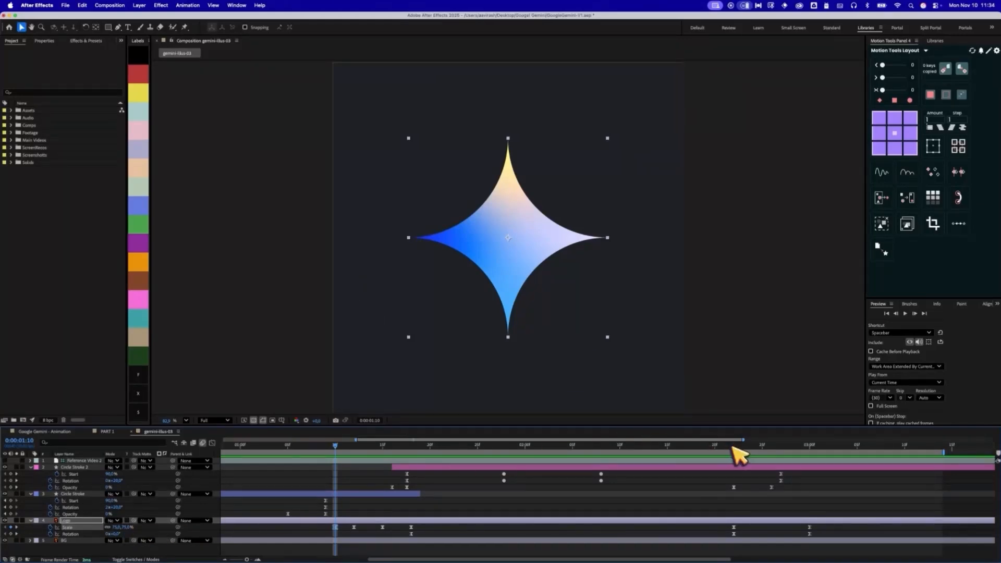
mouse_move(733, 448)
mouse_down()
mouse_move(804, 459)
mouse_move(734, 463)
mouse_move(783, 471)
mouse_move(740, 474)
mouse_move(812, 477)
mouse_move(742, 479)
mouse_move(736, 451)
mouse_up()
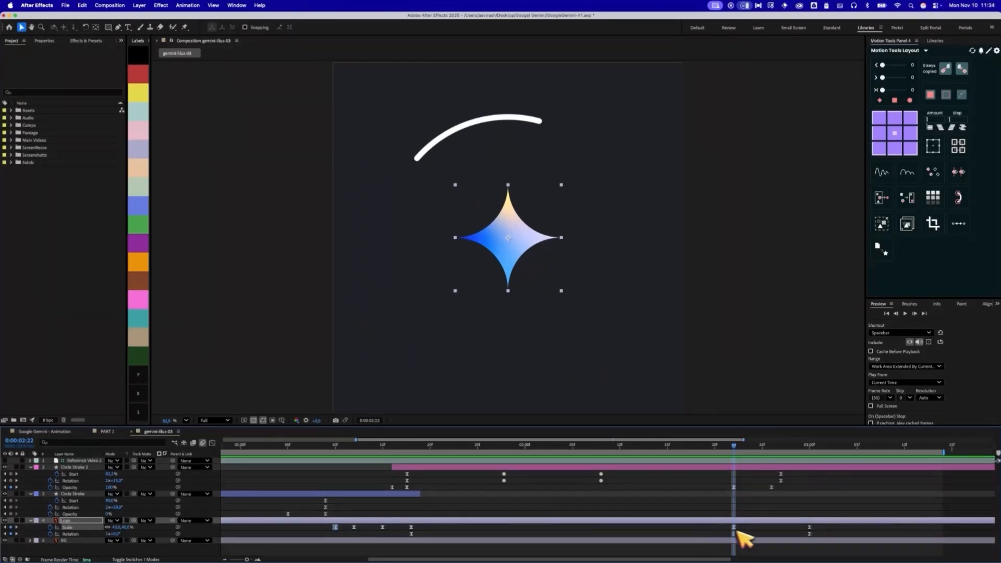
Step: Highlight the Logo layer's closing Scale and Rotation keyframes and scrub between 0:00:02:22 and 0:00:03:00 to review the star's final move
drag(718, 534, 819, 526)
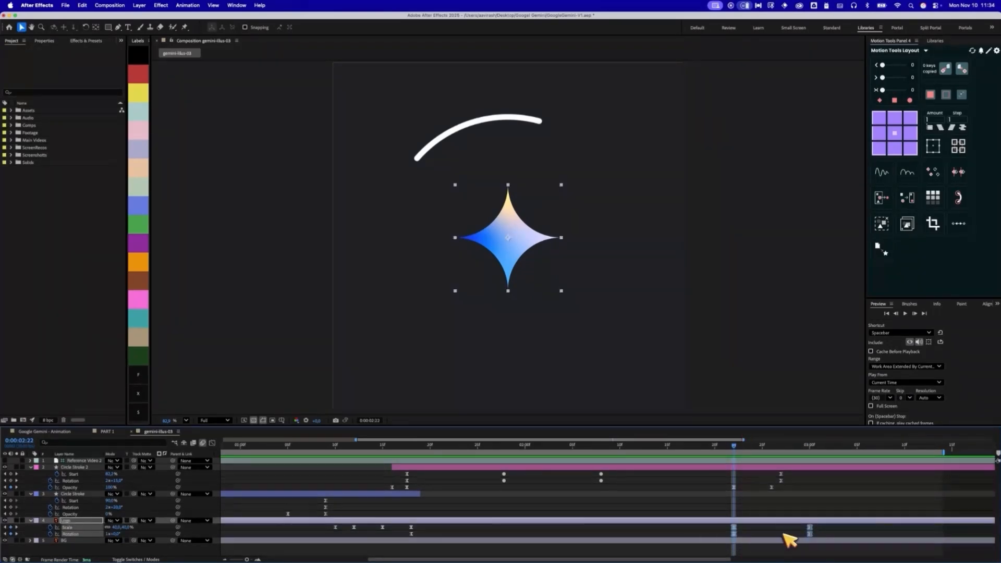
click(782, 534)
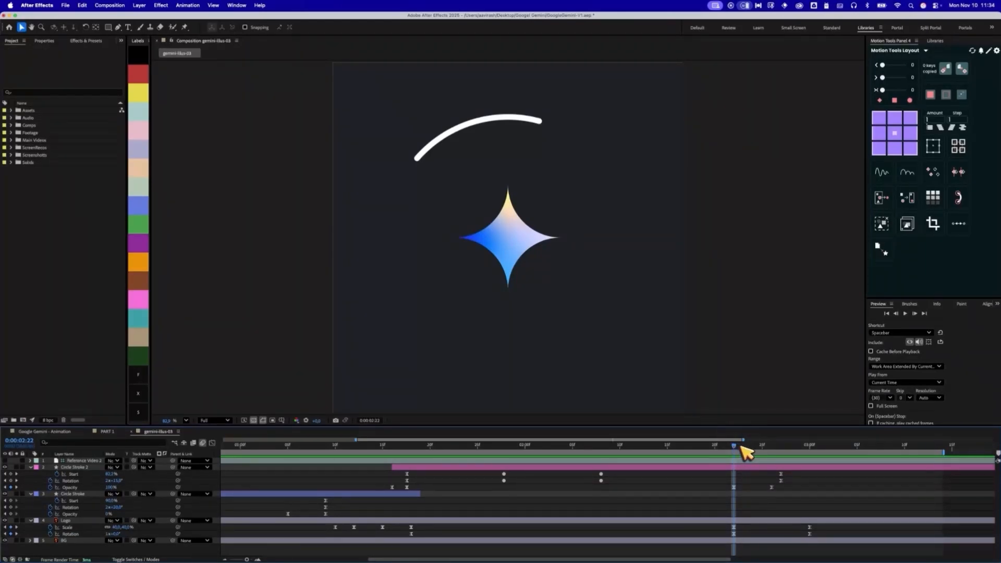
mouse_move(743, 447)
mouse_down()
mouse_move(771, 453)
mouse_move(742, 454)
mouse_up()
drag(745, 454, 811, 451)
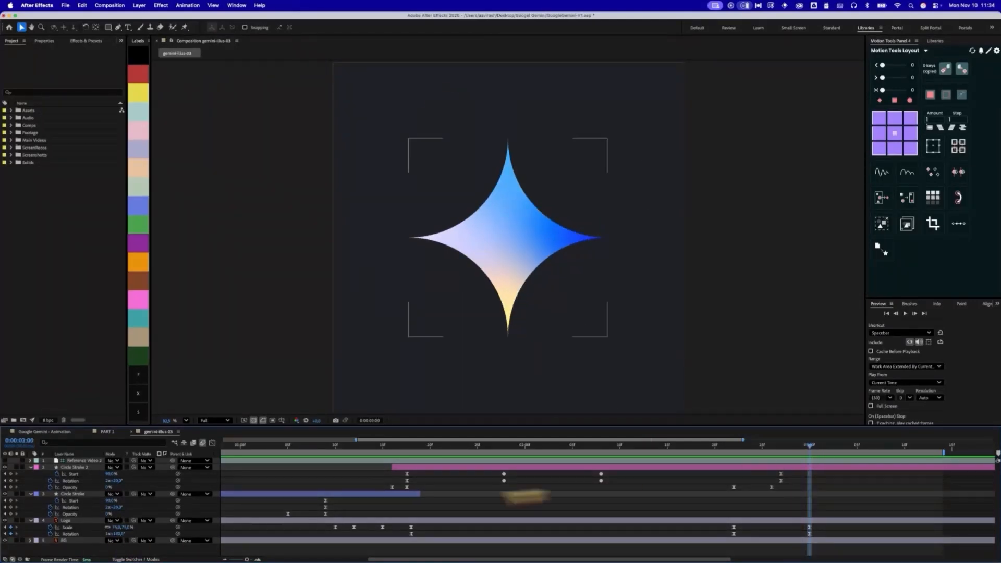
click(744, 447)
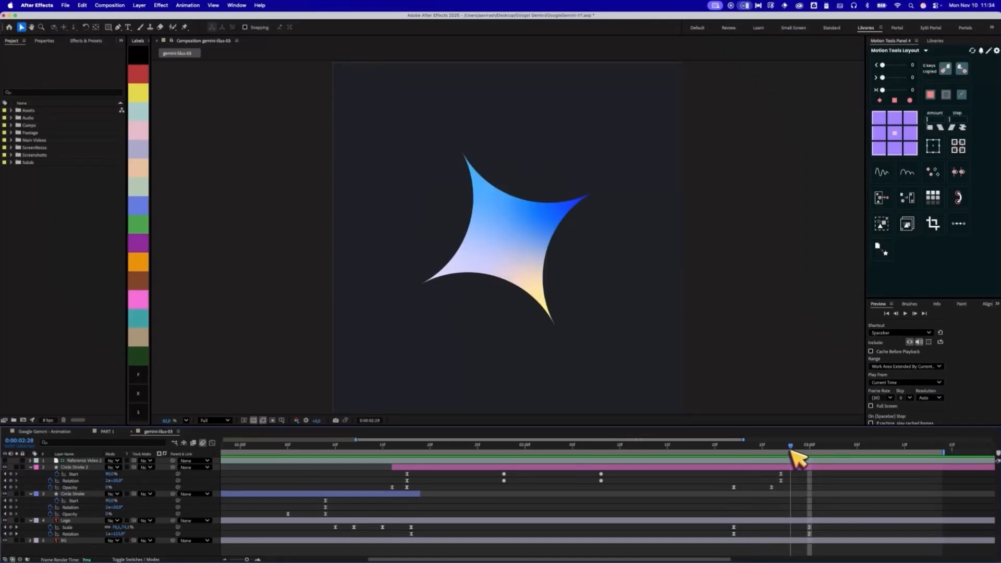